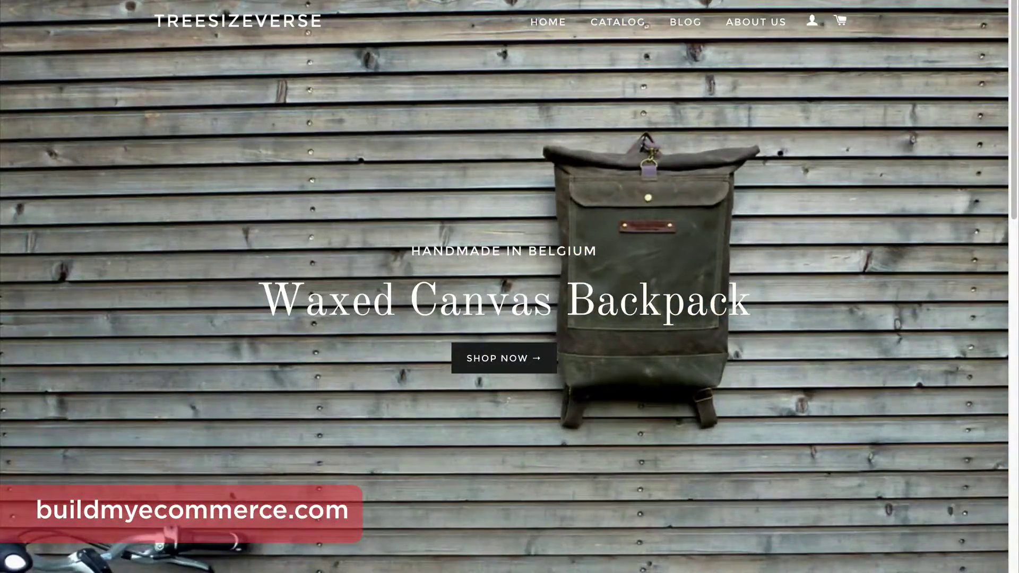
Scroll down the Bicycle Bag 01 product page through its photos and description.
{"action": "scroll", "coordinate": [927, 412], "scroll_direction": "down", "scroll_amount": 14}
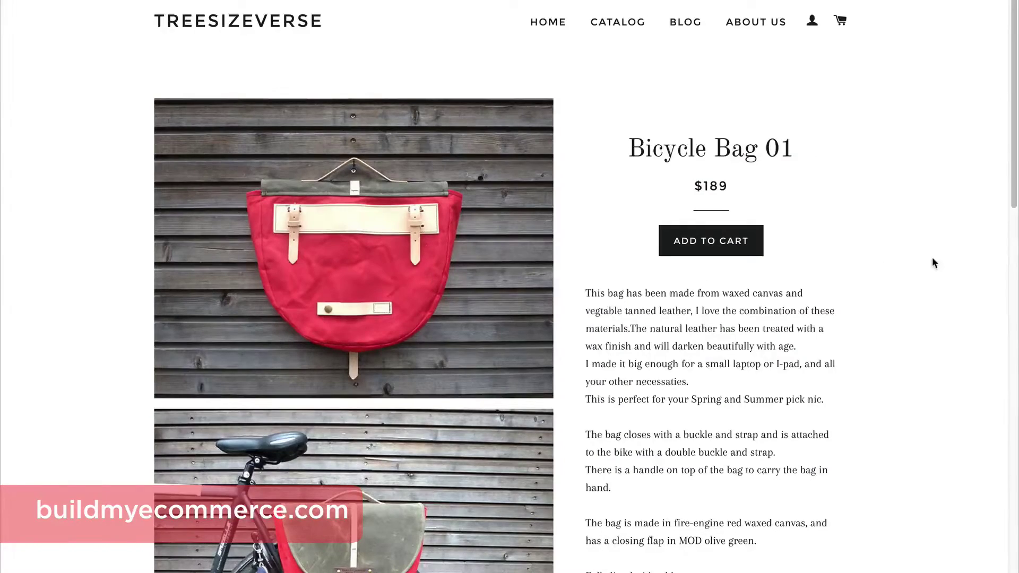
{"action": "scroll", "coordinate": [932, 258], "scroll_direction": "down", "scroll_amount": 4}
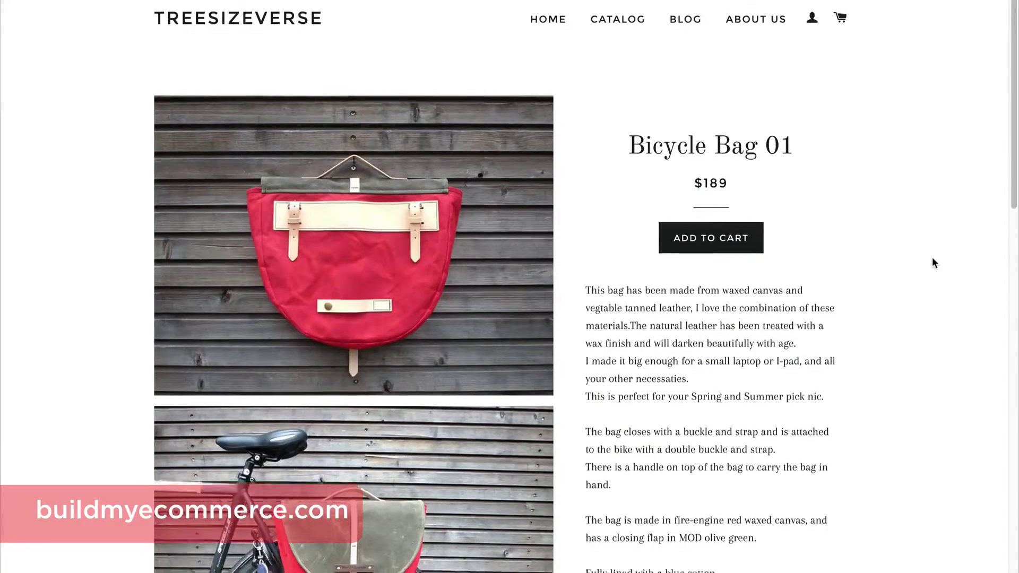
{"action": "scroll", "coordinate": [932, 259], "scroll_direction": "down", "scroll_amount": 10}
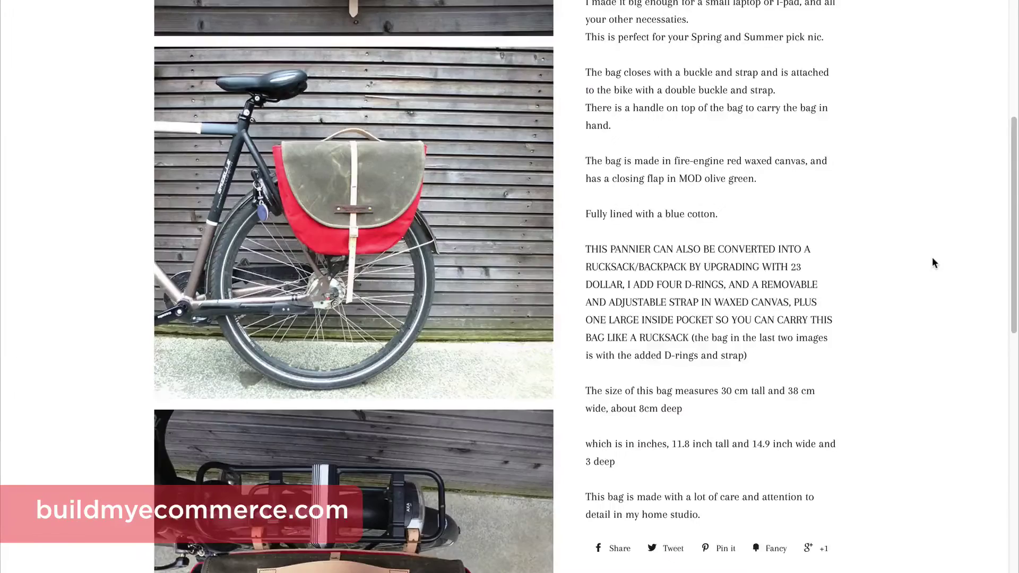
{"action": "scroll", "coordinate": [933, 262], "scroll_direction": "down", "scroll_amount": 5}
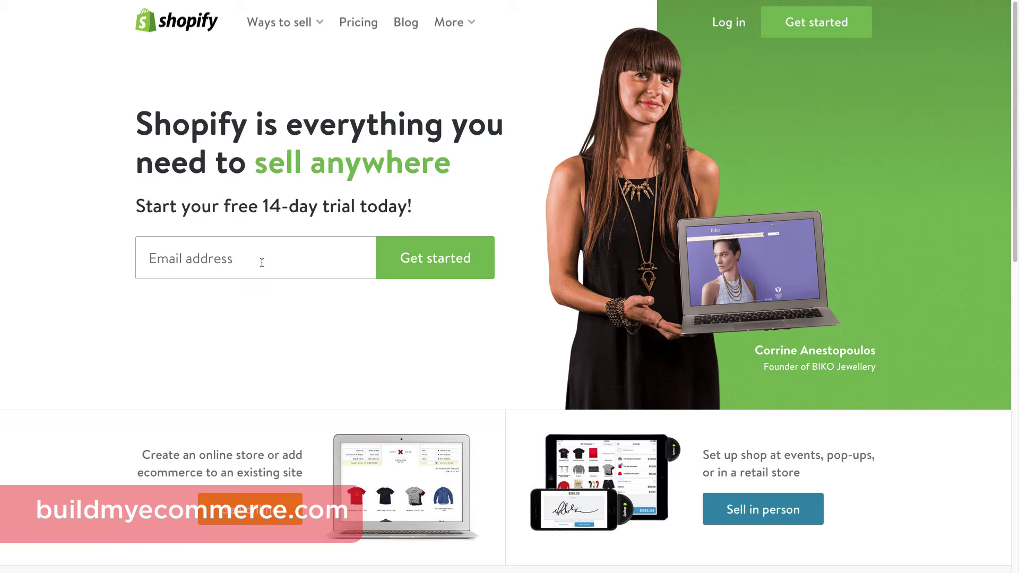
Enter the account e-mail address in the free-trial signup field.
{"action": "left_click", "coordinate": [262, 263]}
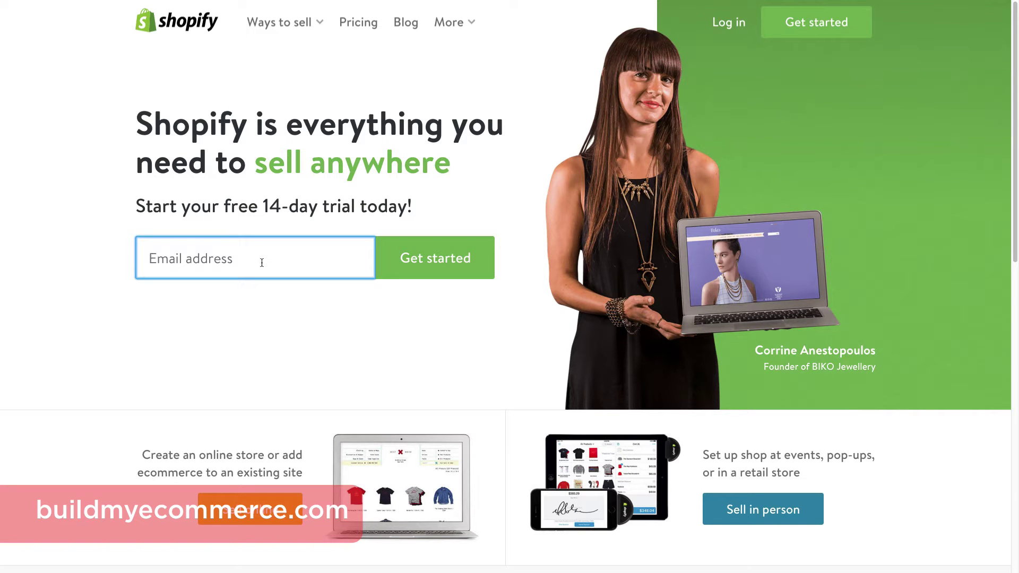
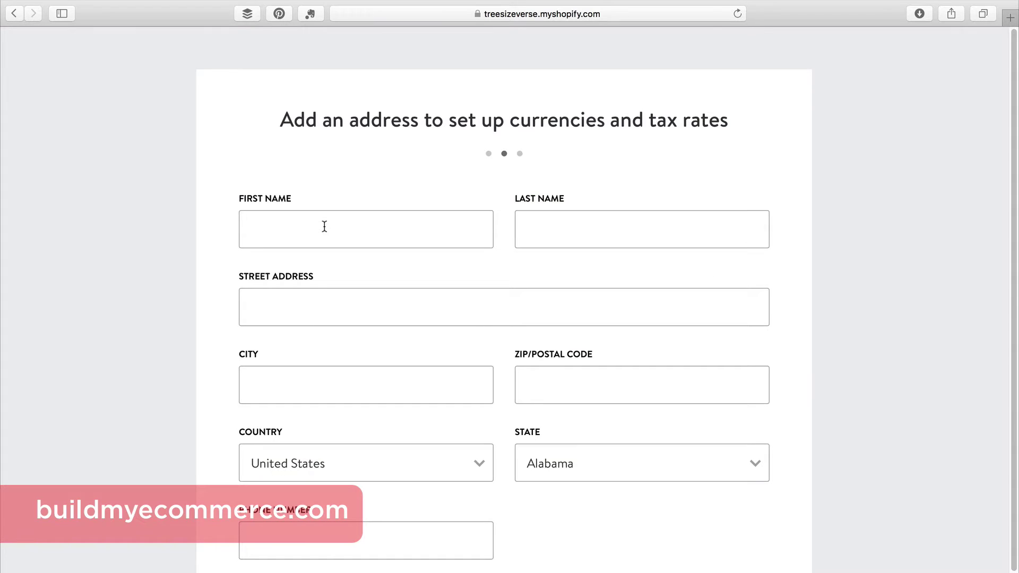
Fill in the owner's first name and the remaining address and phone details.
{"action": "left_click", "coordinate": [323, 226]}
{"action": "type", "text": "Lawrence"}
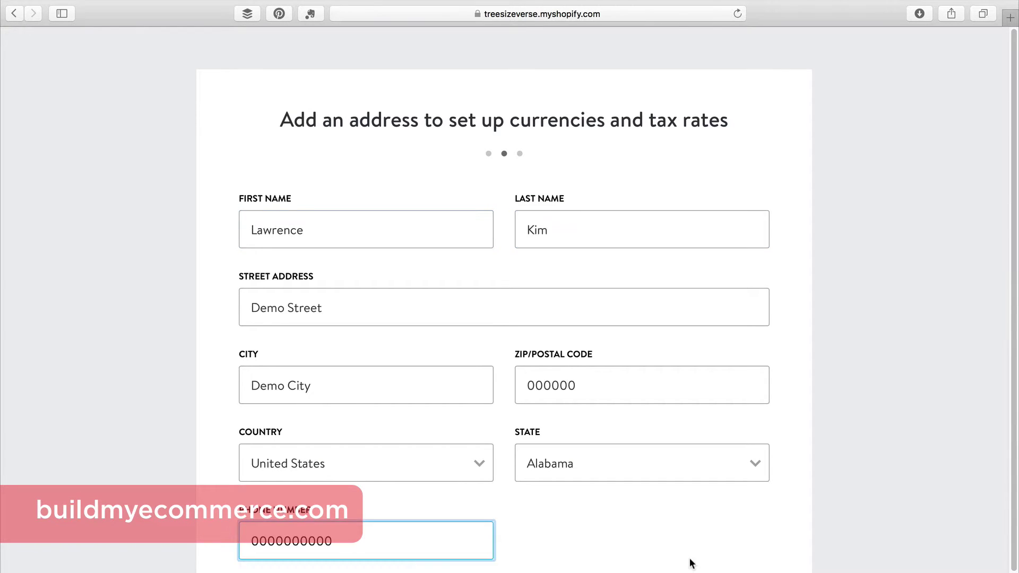
{"action": "left_click", "coordinate": [690, 562]}
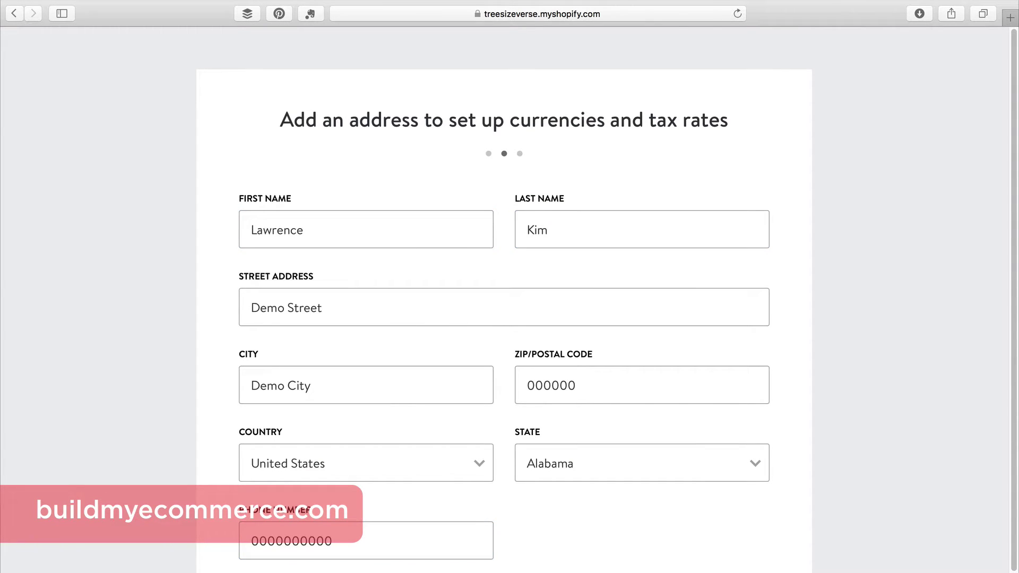
{"action": "scroll", "coordinate": [504, 302], "scroll_direction": "down", "scroll_amount": 1}
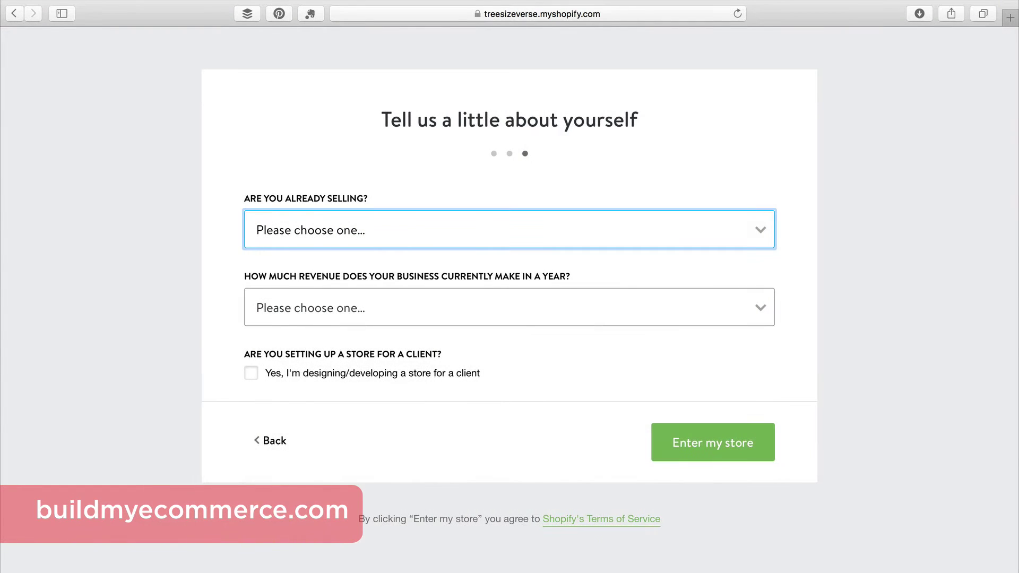
Answer 'I'm just playing around' and '$0 (I'm just getting started)', then enter the store.
{"action": "left_click", "coordinate": [727, 224]}
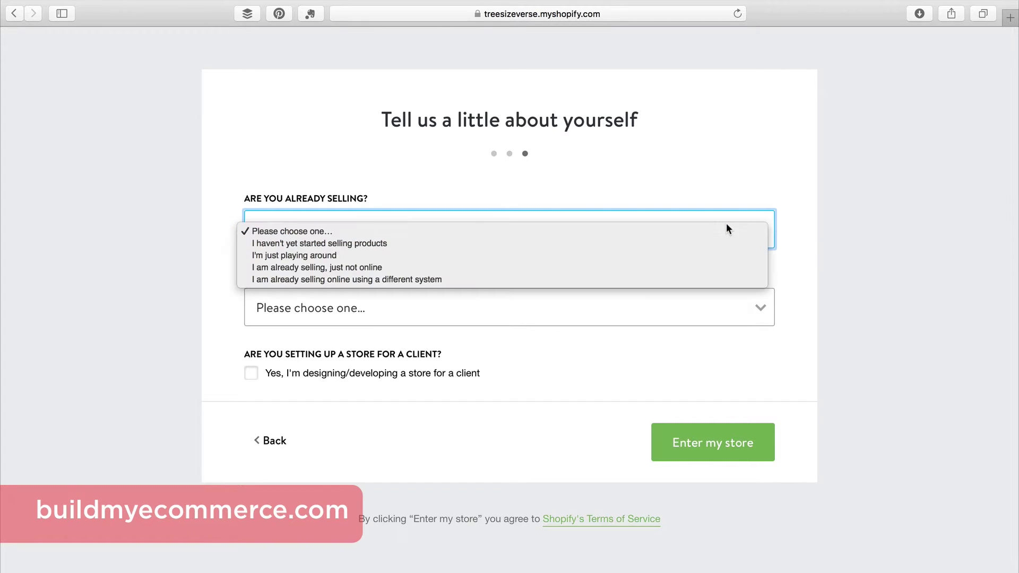
{"action": "left_click", "coordinate": [727, 250]}
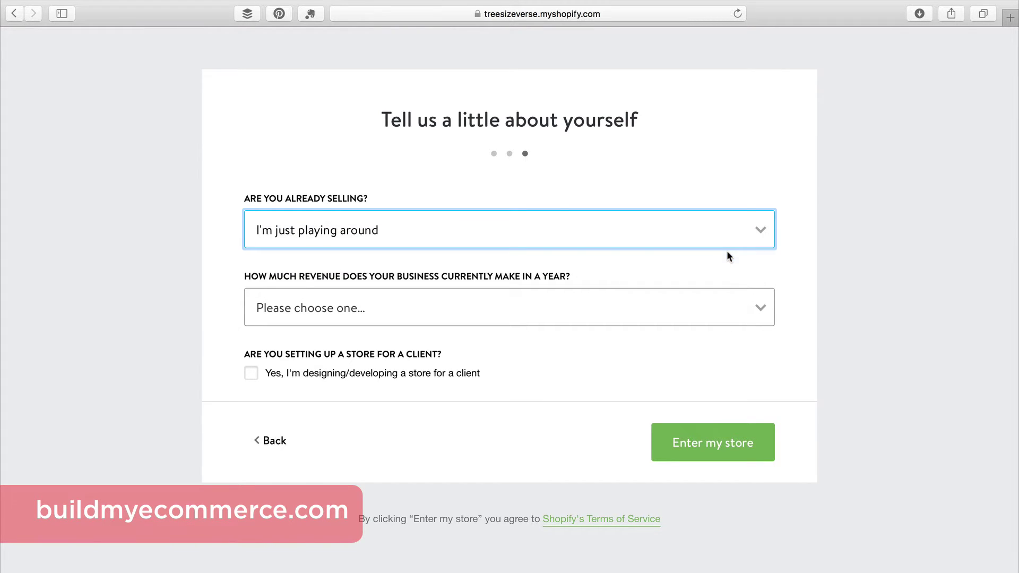
{"action": "left_click", "coordinate": [676, 311]}
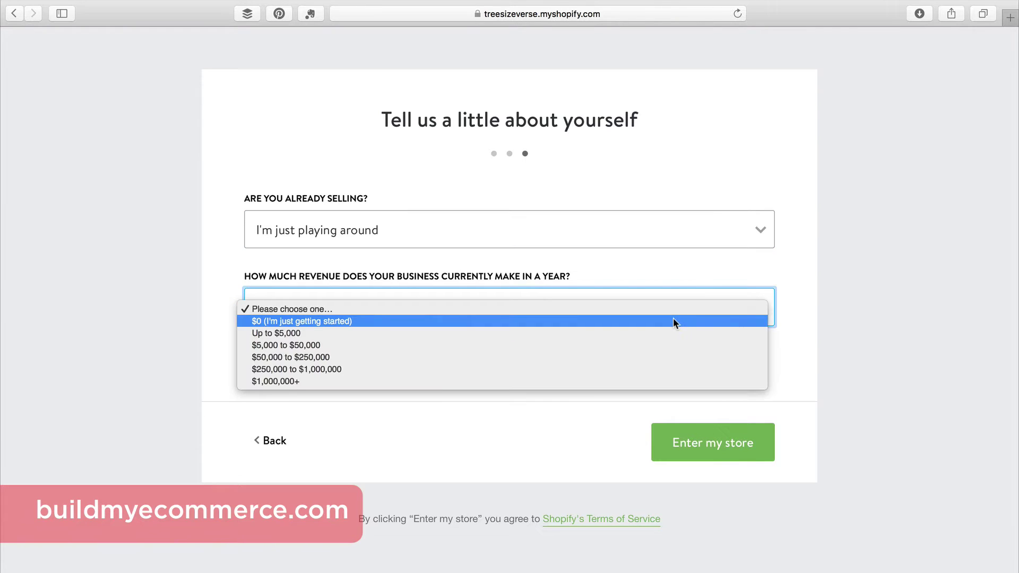
{"action": "left_click", "coordinate": [673, 320]}
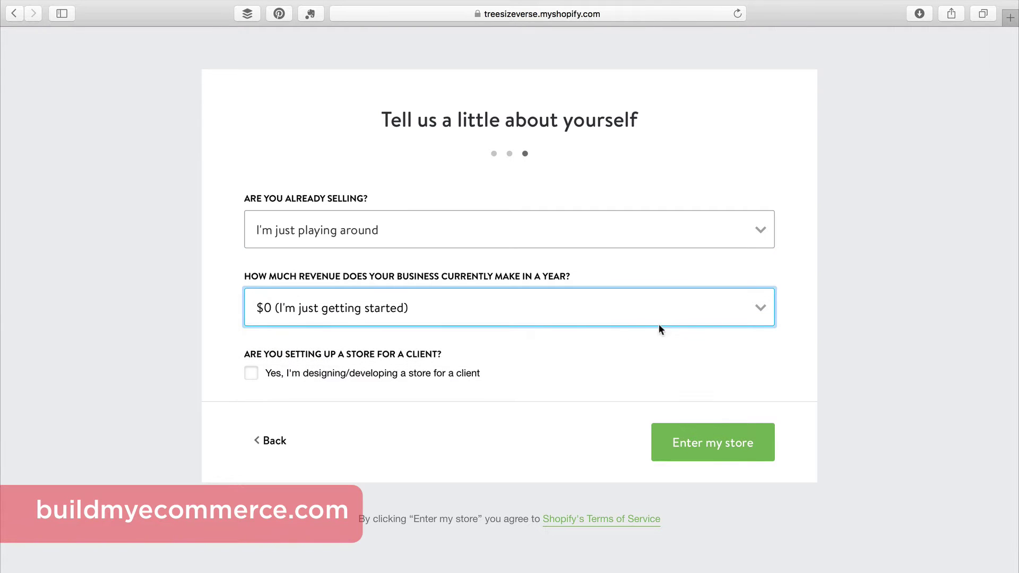
{"action": "left_click", "coordinate": [728, 460]}
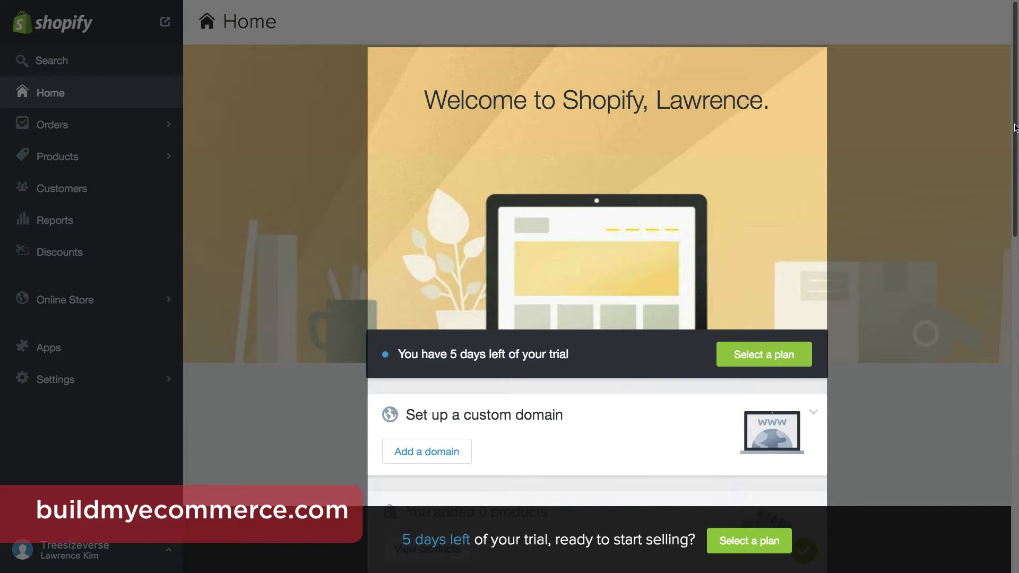
Look over the admin Home page, then open the live Treesizeverse storefront.
{"action": "left_click_drag", "start_coordinate": [1014, 128], "coordinate": [1017, 337]}
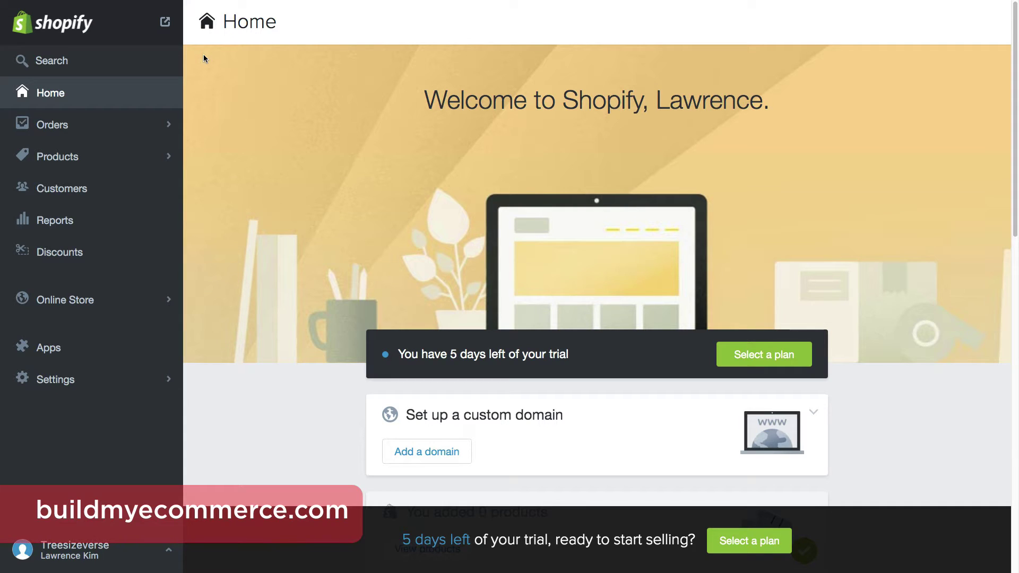
{"action": "left_click", "coordinate": [174, 24]}
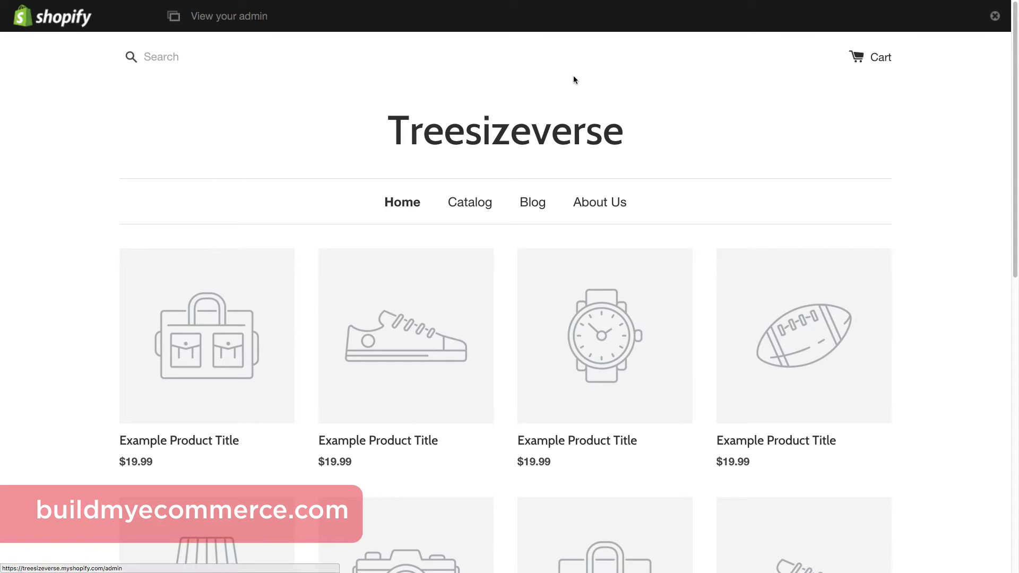
Scroll through the default storefront to the footer and go back to the admin.
{"action": "scroll", "coordinate": [1017, 328], "scroll_direction": "down", "scroll_amount": 10}
{"action": "scroll", "coordinate": [1017, 328], "scroll_direction": "down", "scroll_amount": 2}
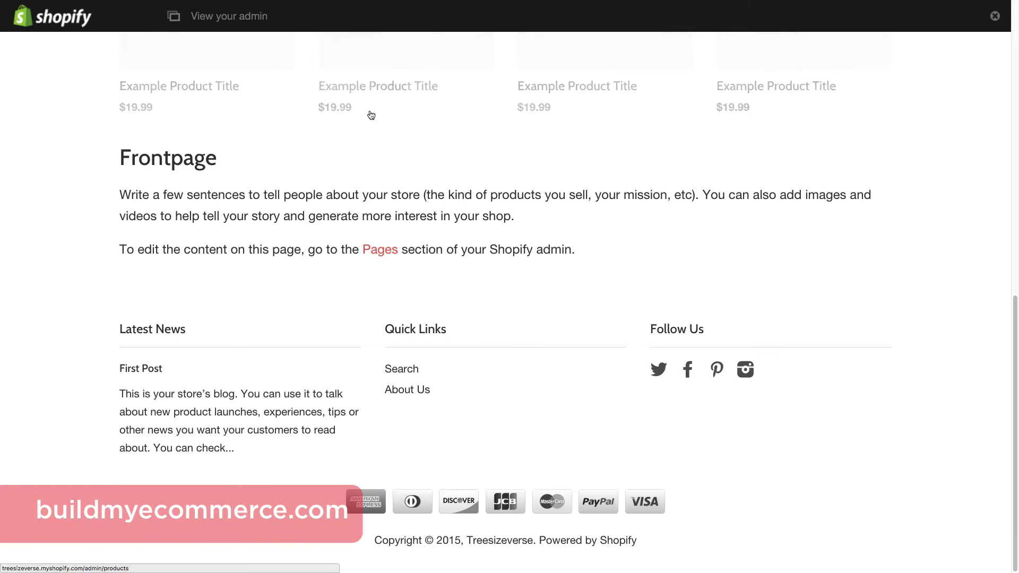
{"action": "left_click", "coordinate": [250, 19]}
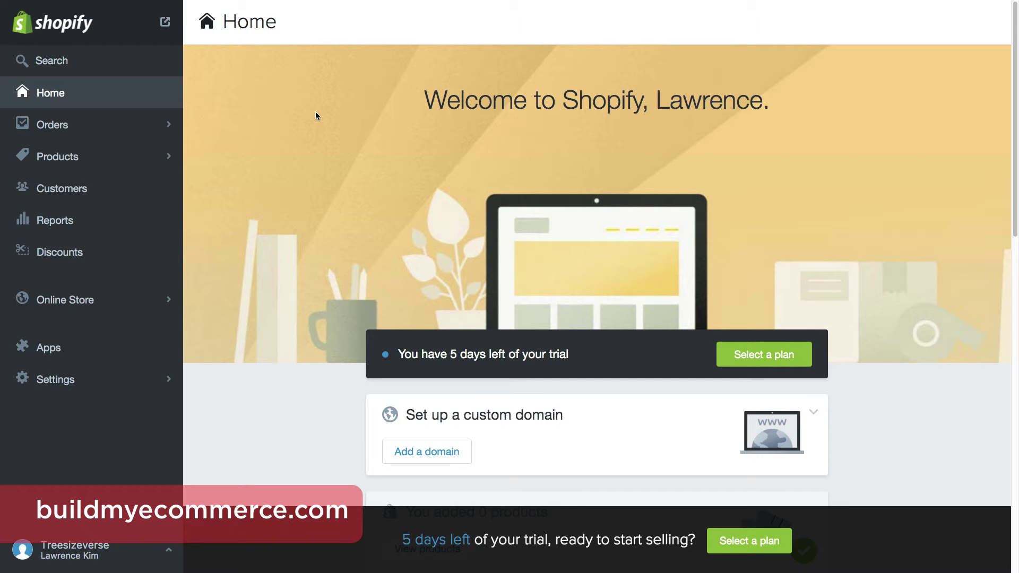
Go to Online Store > Themes and visit the Theme Store.
{"action": "left_click", "coordinate": [148, 302]}
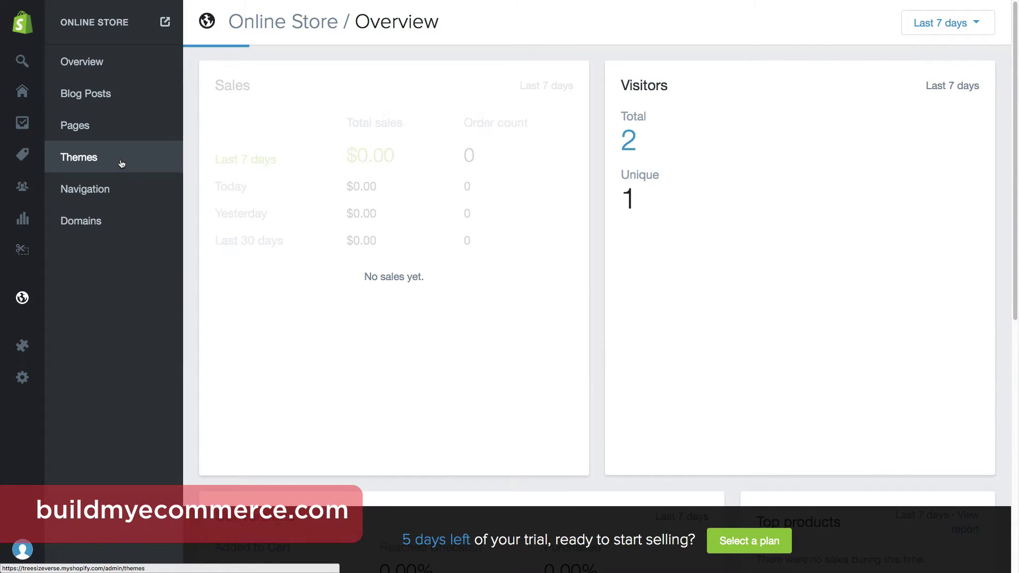
{"action": "left_click", "coordinate": [121, 162]}
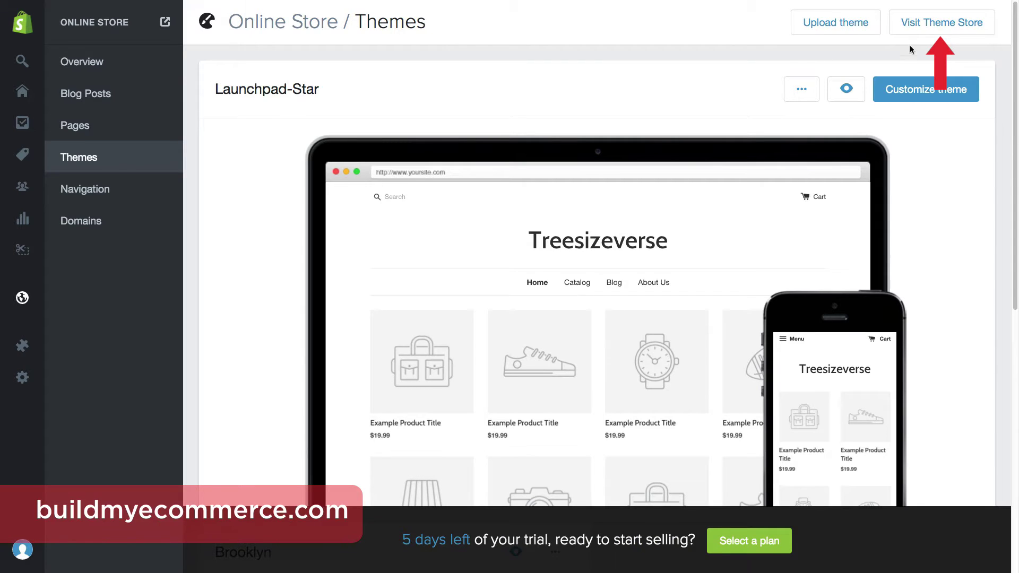
{"action": "left_click", "coordinate": [940, 31]}
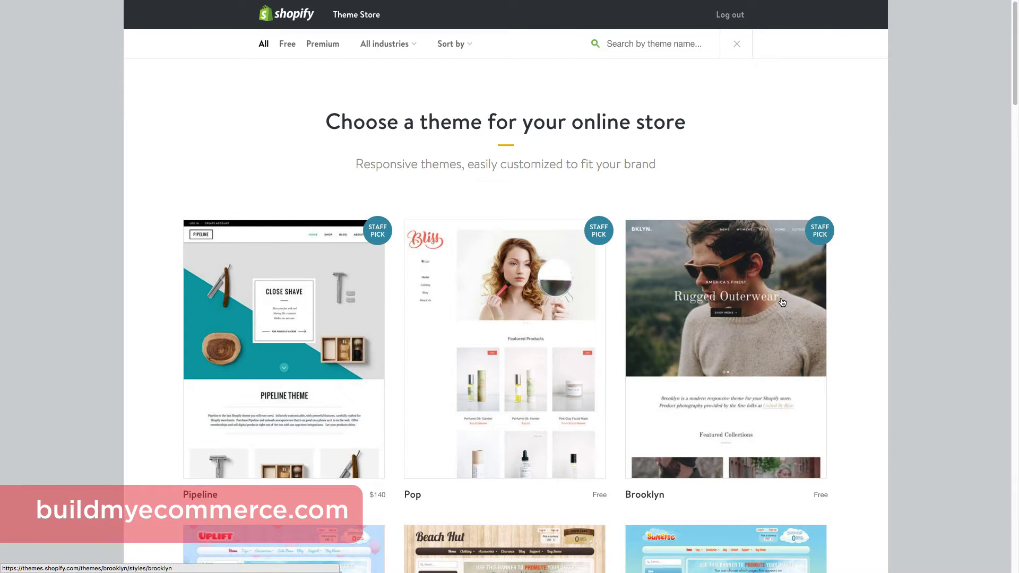
Install the free Brooklyn theme, publish it as the shop's theme, and open the Theme Manager.
{"action": "left_click", "coordinate": [782, 302]}
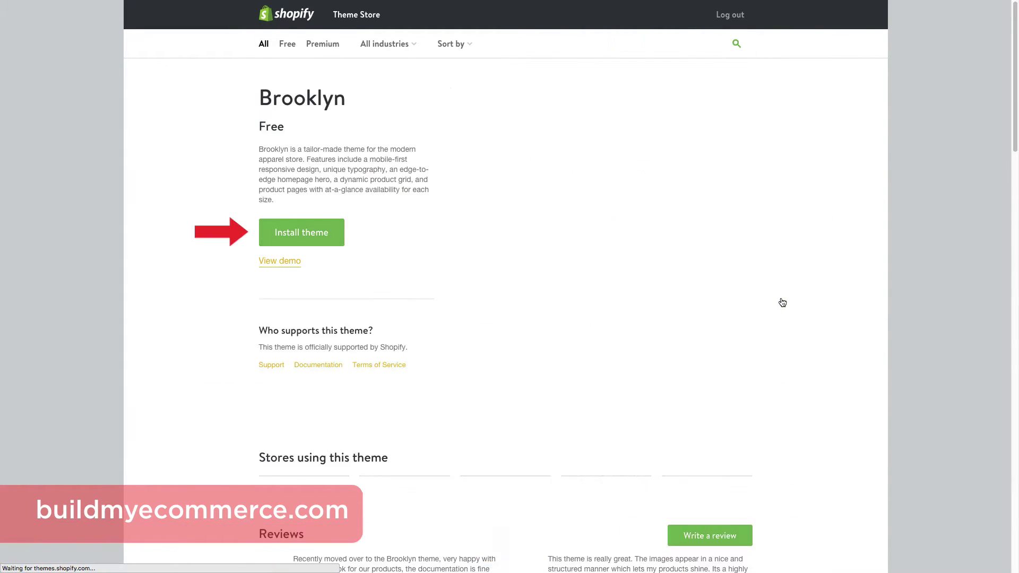
{"action": "left_click", "coordinate": [307, 237]}
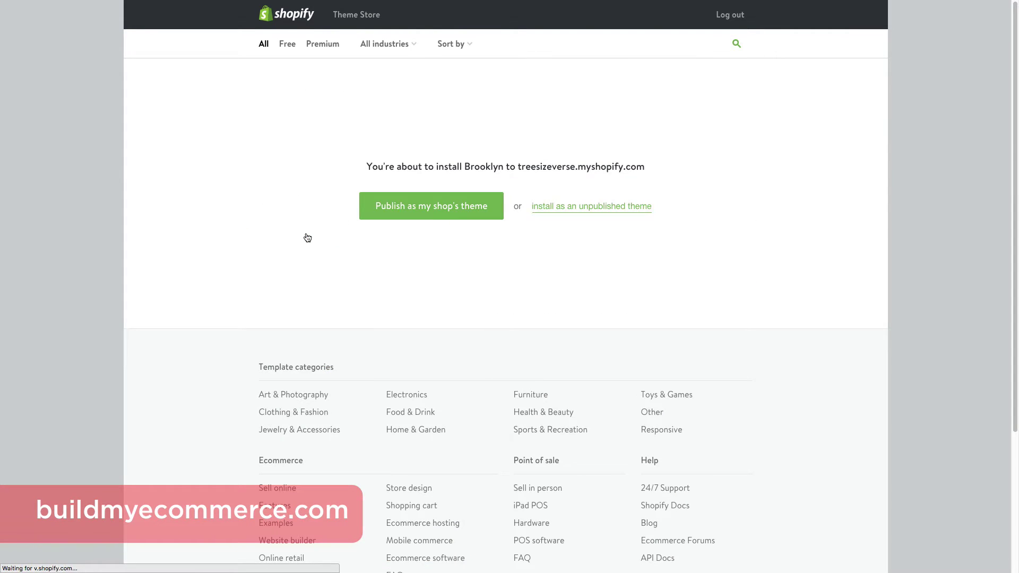
{"action": "left_click", "coordinate": [377, 217]}
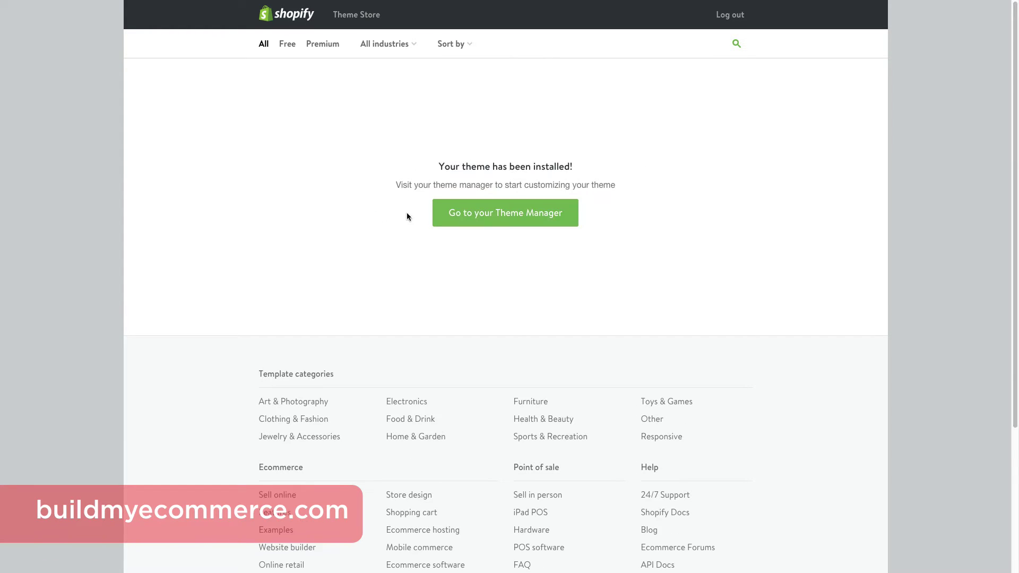
{"action": "left_click", "coordinate": [451, 214]}
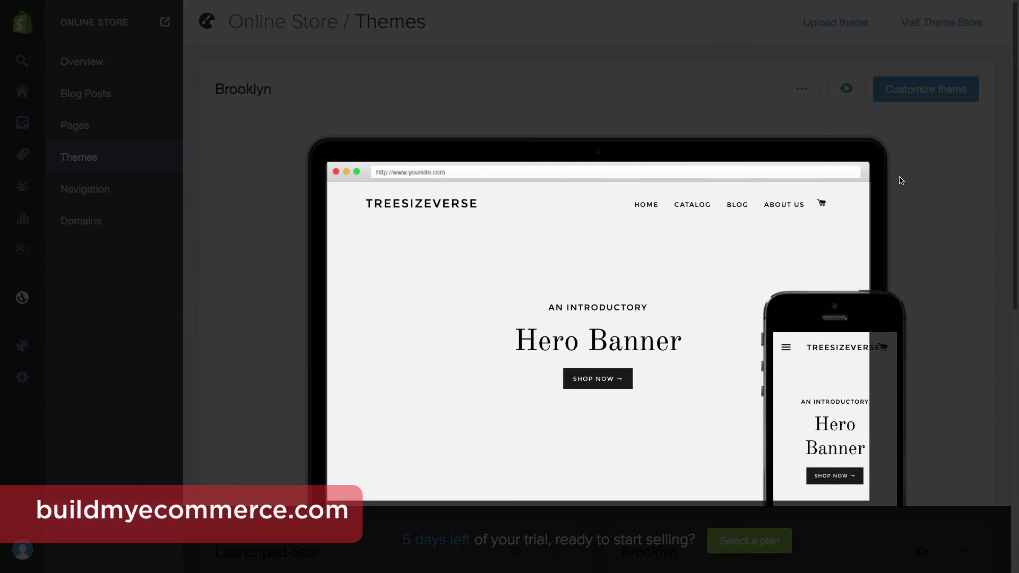
Open the storefront from the Brooklyn preview and scroll to its Featured sections.
{"action": "mouse_move", "coordinate": [737, 282]}
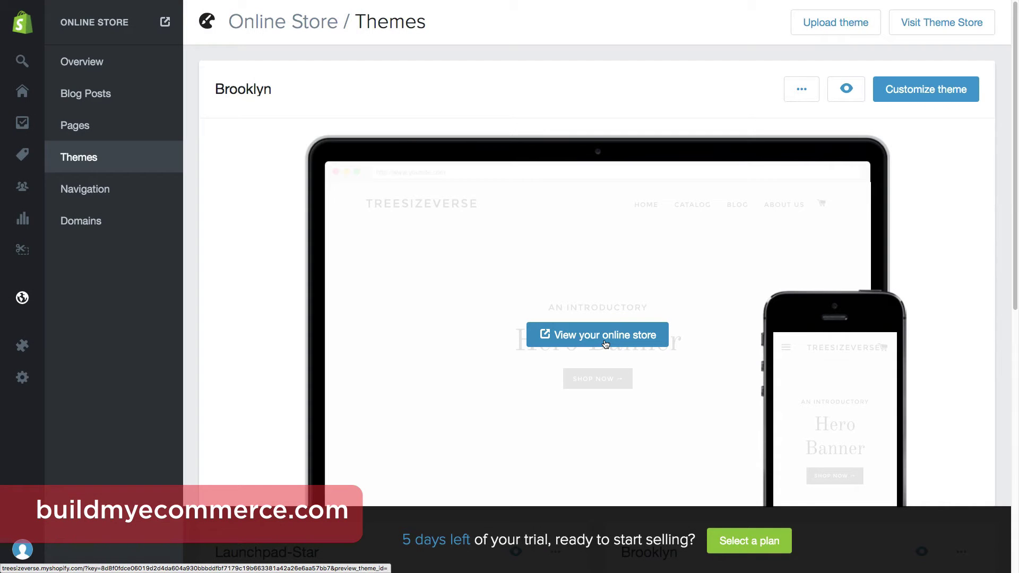
{"action": "left_click", "coordinate": [604, 340]}
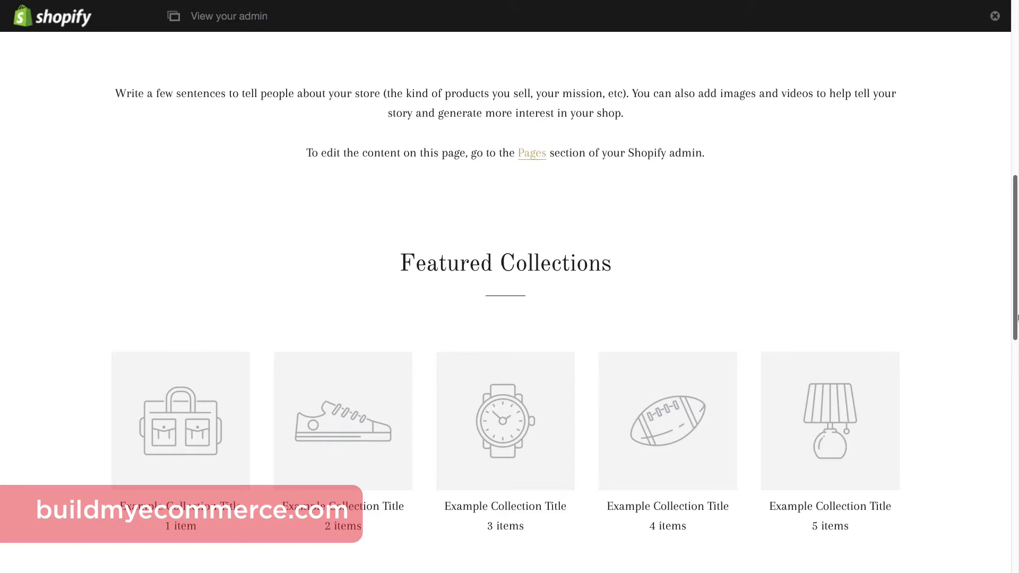
{"action": "scroll", "coordinate": [1016, 498], "scroll_direction": "down", "scroll_amount": 10}
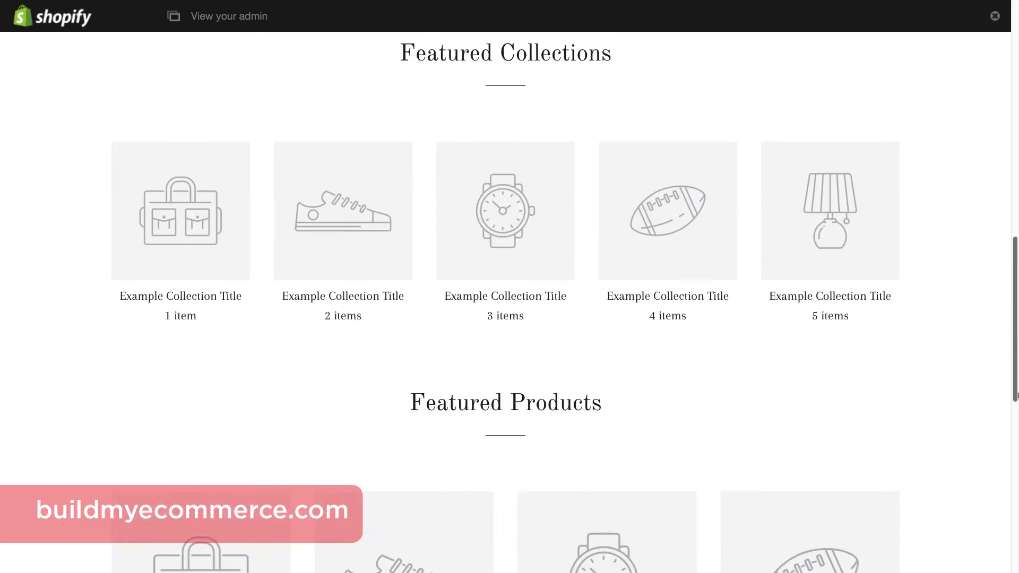
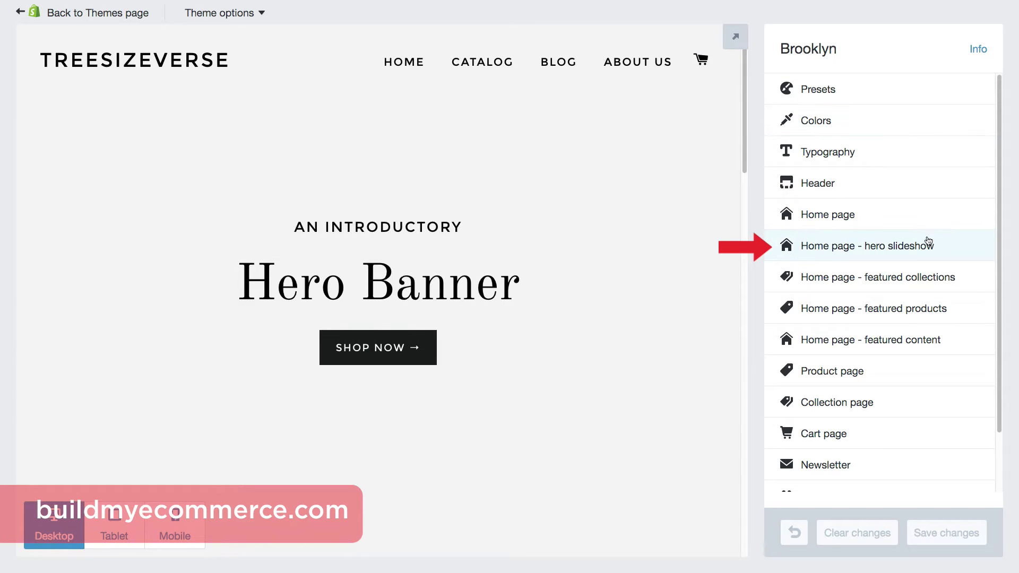
Open the hero slideshow settings and review the featured bag photos alongside the Pixlr site.
{"action": "left_click", "coordinate": [927, 242]}
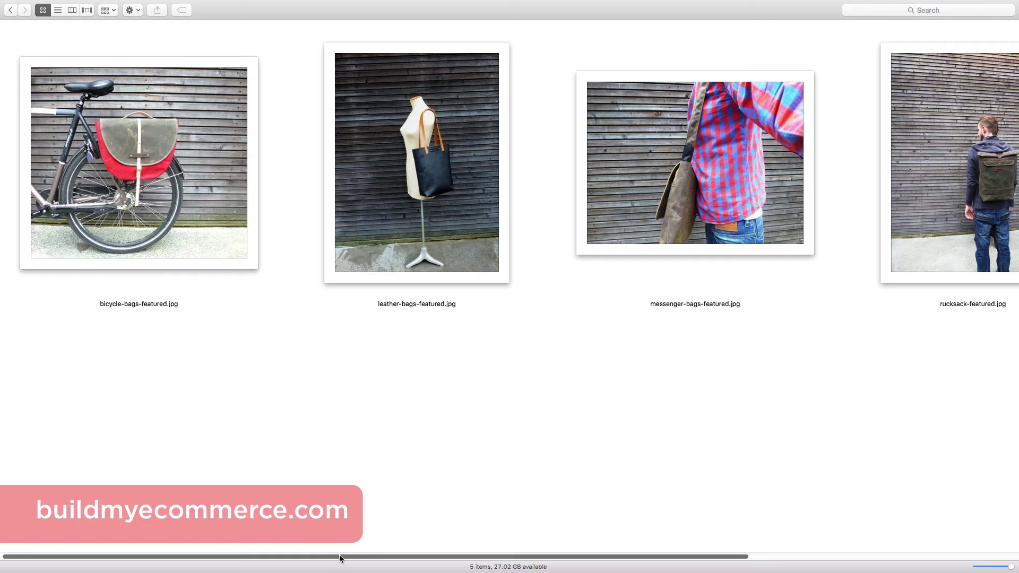
{"action": "left_click_drag", "start_coordinate": [339, 555], "coordinate": [325, 564]}
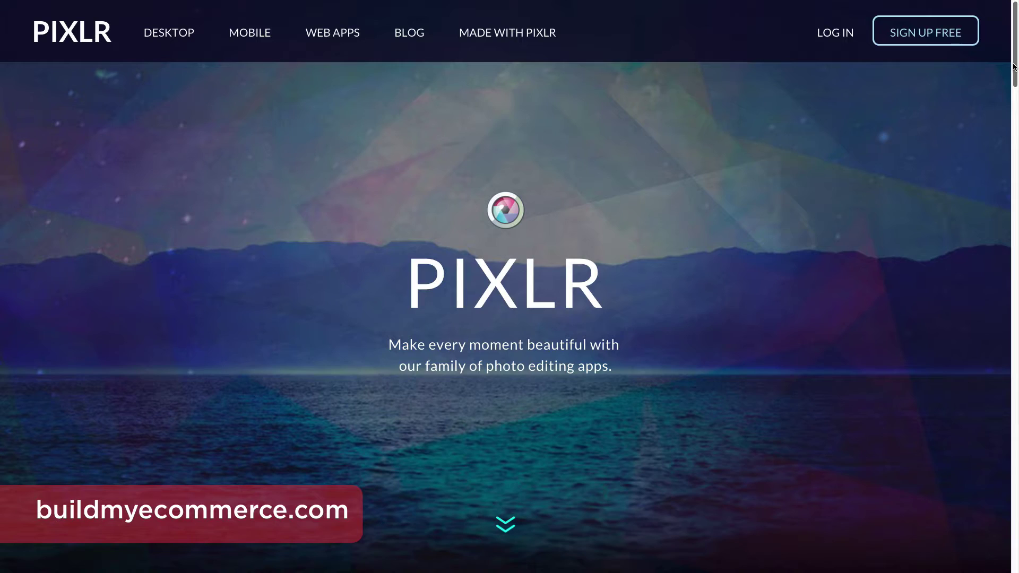
Scroll down the Pixlr homepage to browse its photo-editing apps.
{"action": "scroll", "coordinate": [1014, 66], "scroll_direction": "down", "scroll_amount": 5}
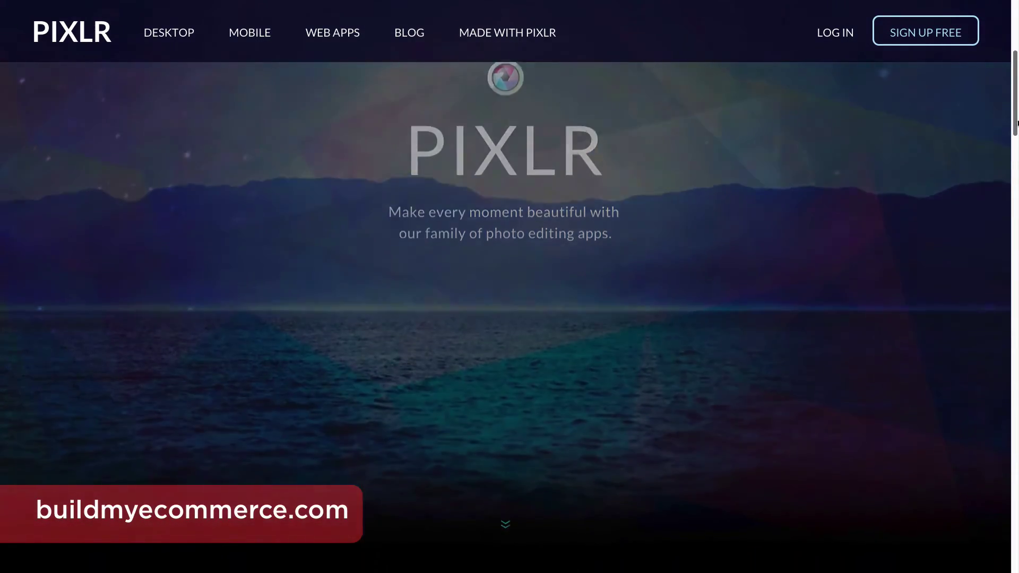
{"action": "scroll", "coordinate": [510, 318], "scroll_direction": "down", "scroll_amount": 2}
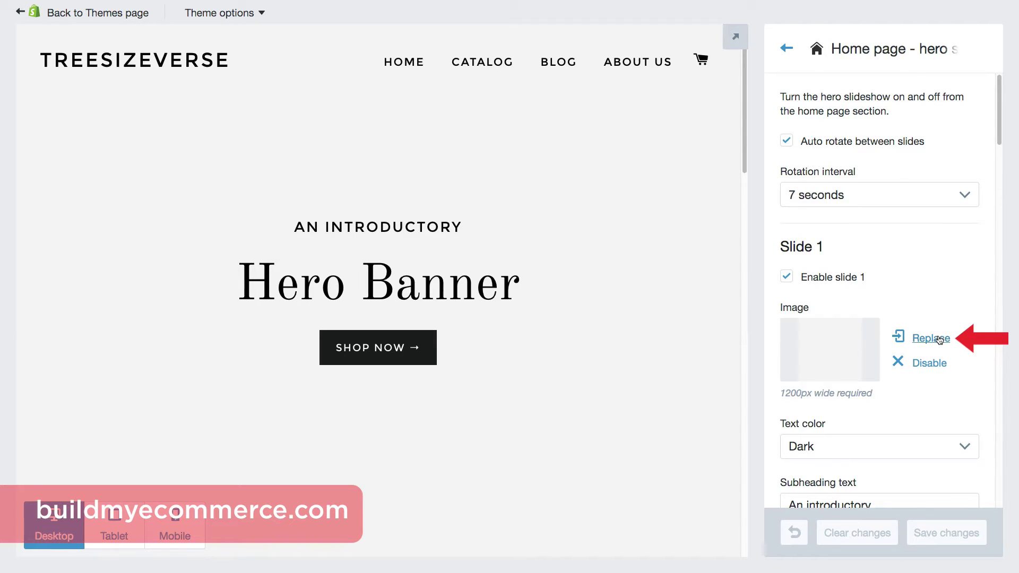
Replace Slide 1's image with slideshow-01.jpg and set its text colour to Light.
{"action": "left_click", "coordinate": [939, 340]}
{"action": "left_click", "coordinate": [202, 59]}
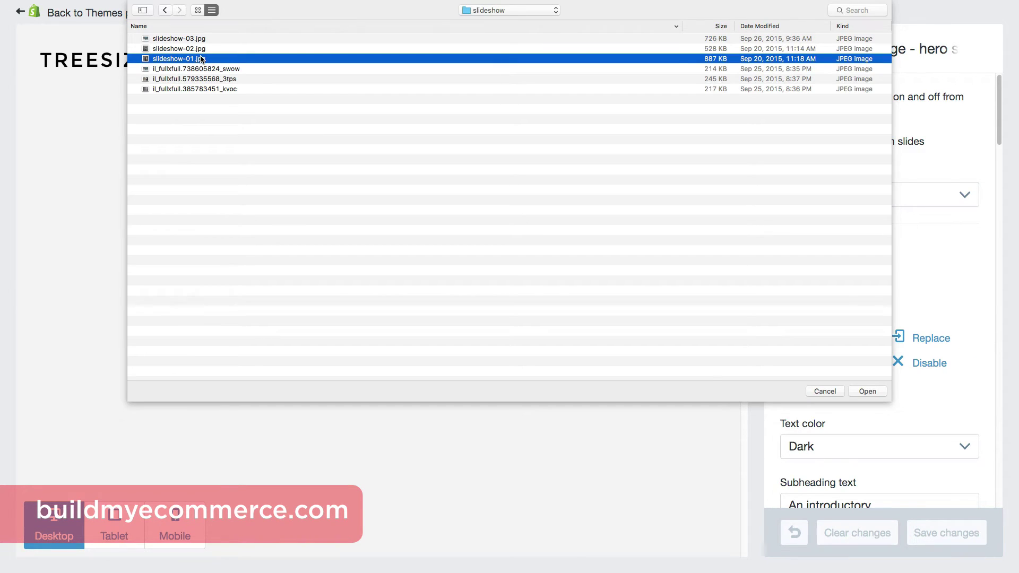
{"action": "left_click", "coordinate": [863, 395]}
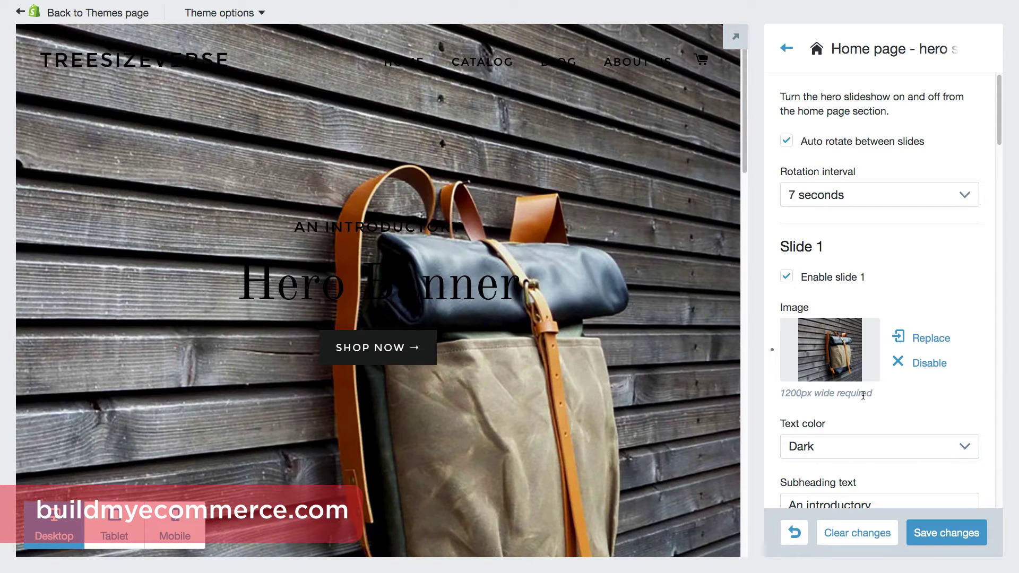
{"action": "left_click", "coordinate": [949, 445]}
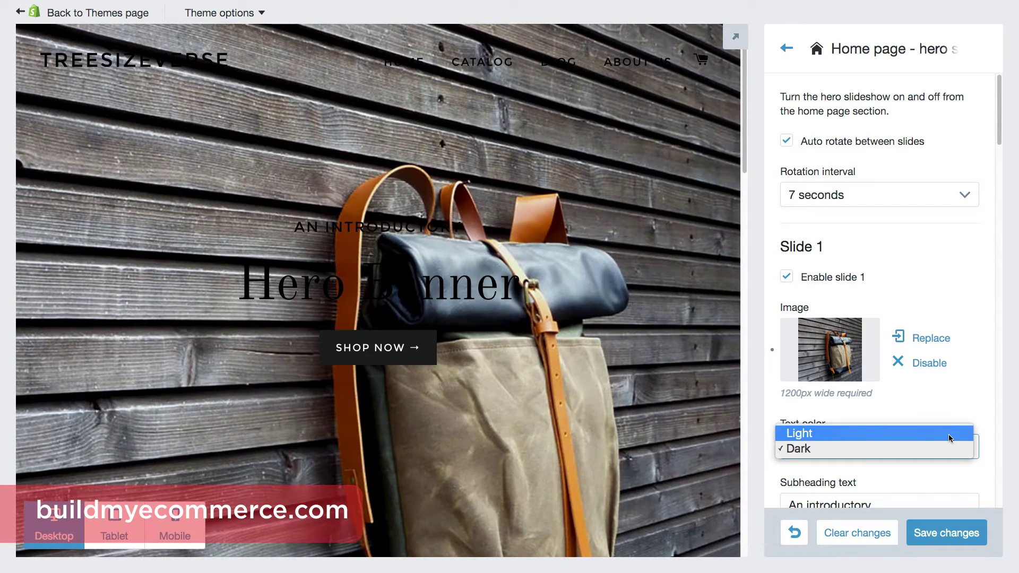
{"action": "left_click", "coordinate": [949, 435]}
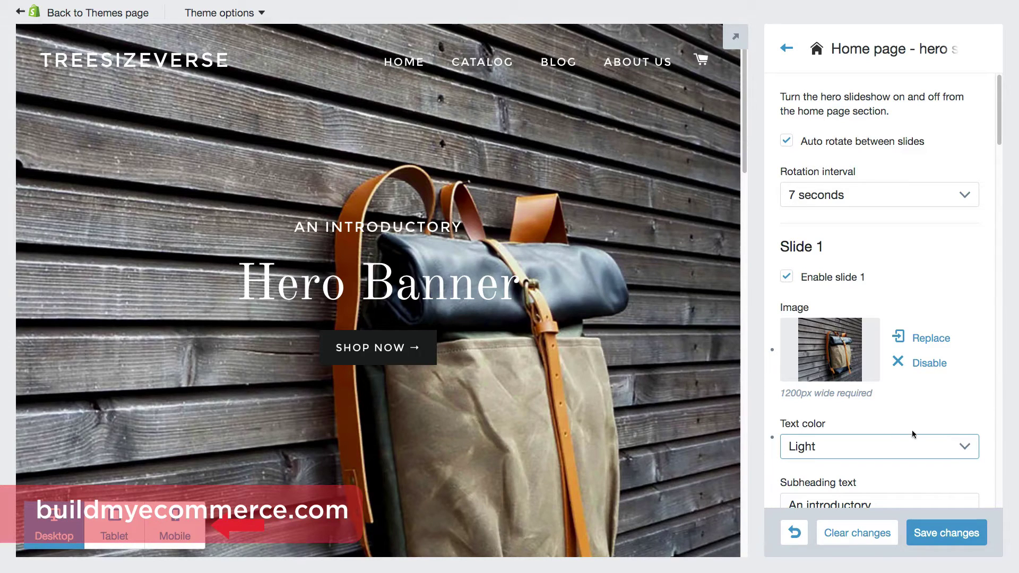
Preview the homepage at tablet and mobile widths, then return to desktop.
{"action": "left_click", "coordinate": [91, 524]}
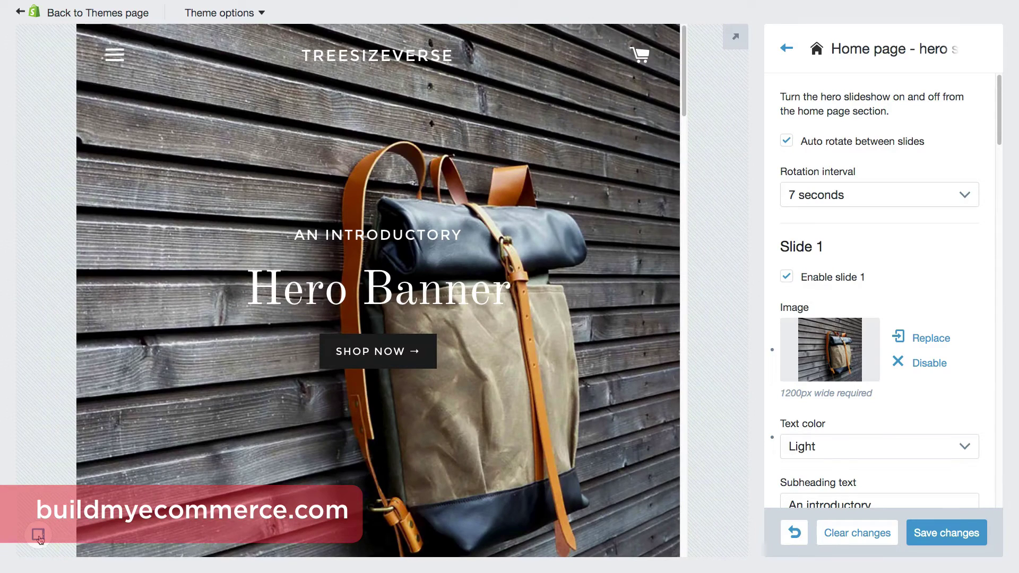
{"action": "mouse_move", "coordinate": [37, 541]}
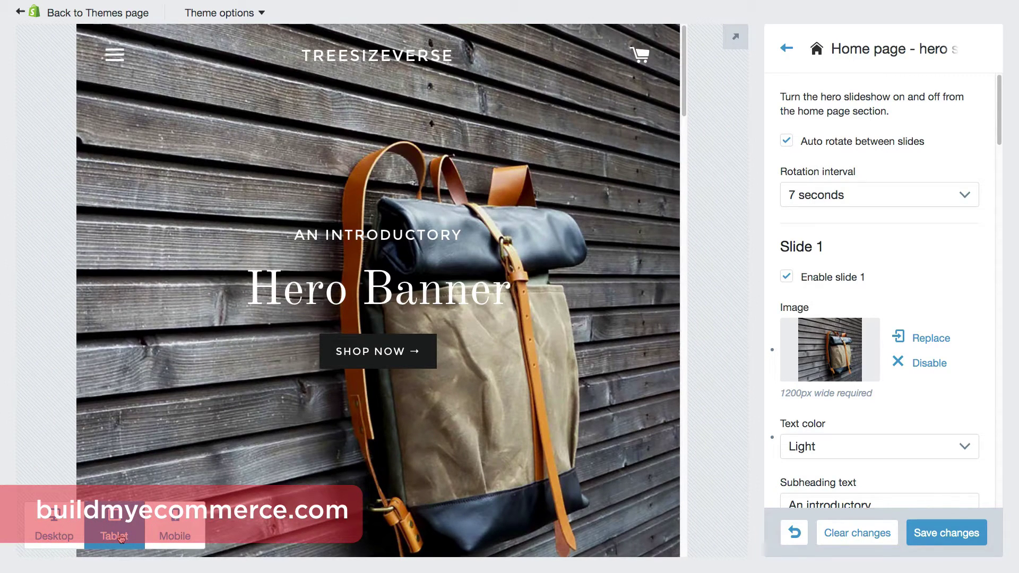
{"action": "left_click", "coordinate": [183, 537]}
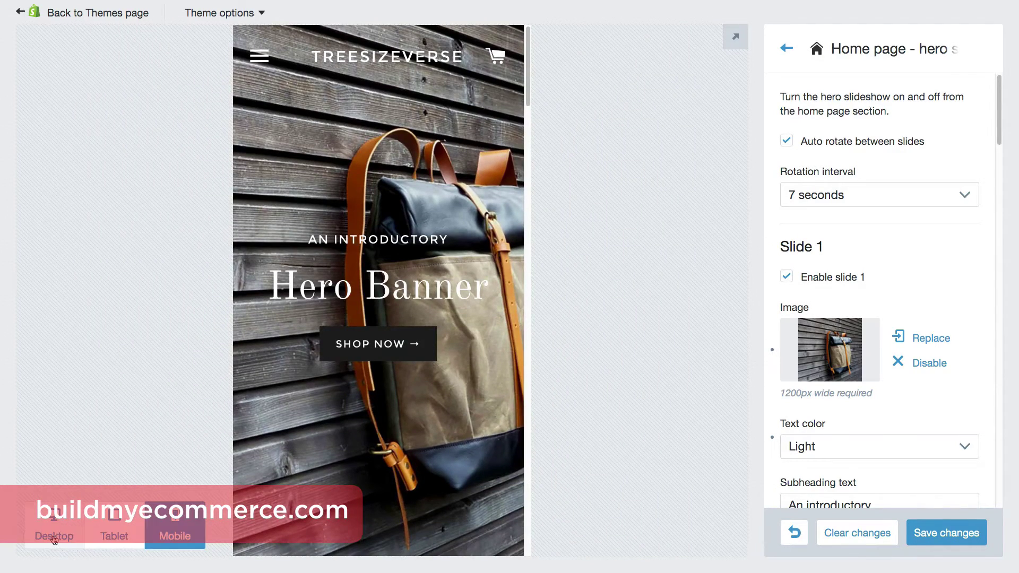
{"action": "left_click", "coordinate": [53, 538]}
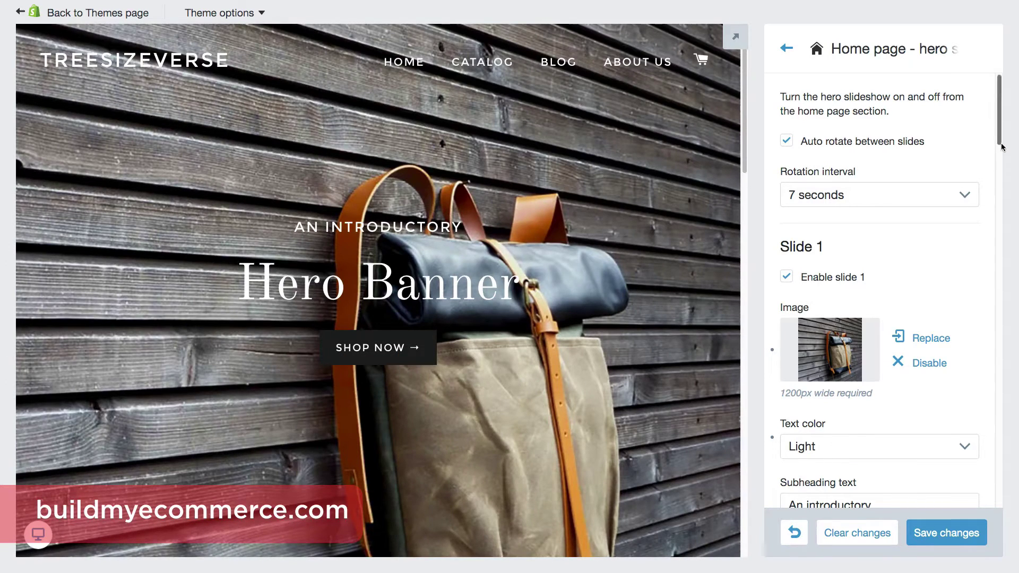
Change the slide subheading to 'Handmade in Belgium' and the heading to 'Waxed Canvas Backpack'.
{"action": "scroll", "coordinate": [1001, 147], "scroll_direction": "down", "scroll_amount": 5}
{"action": "triple_click", "coordinate": [837, 334]}
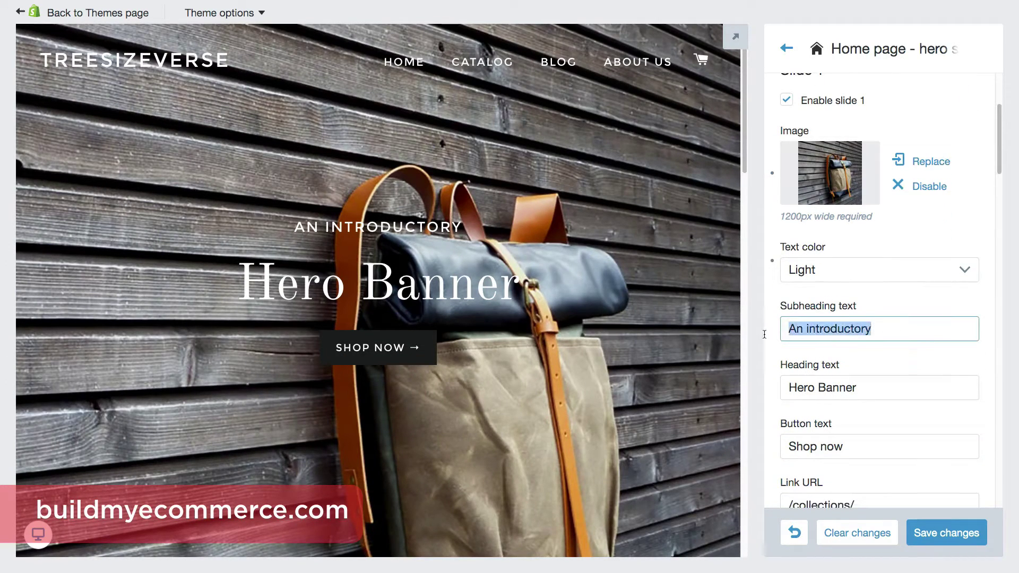
{"action": "type", "text": "Handmade in Bel"}
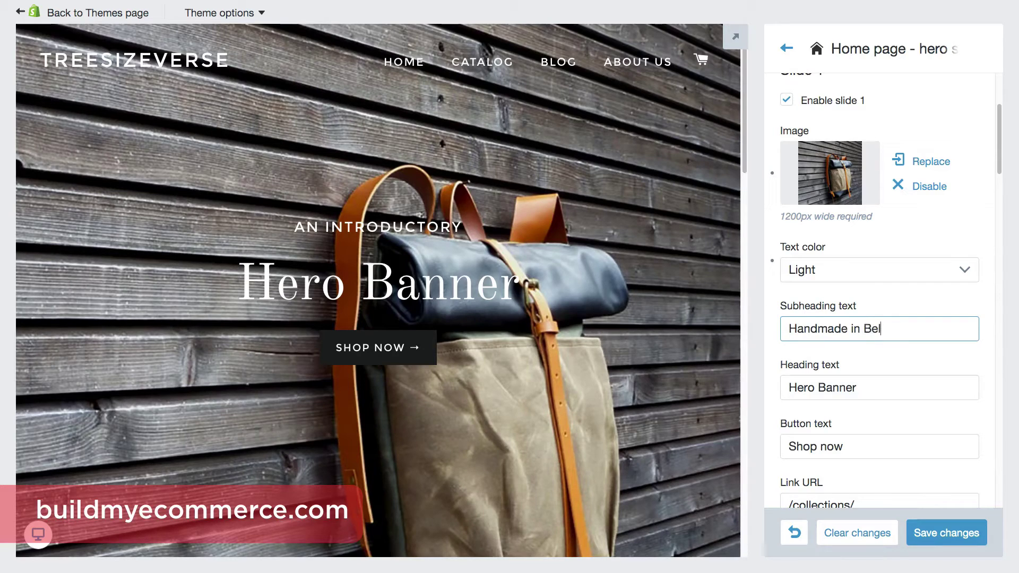
{"action": "type", "text": "gium"}
{"action": "key", "text": "Tab"}
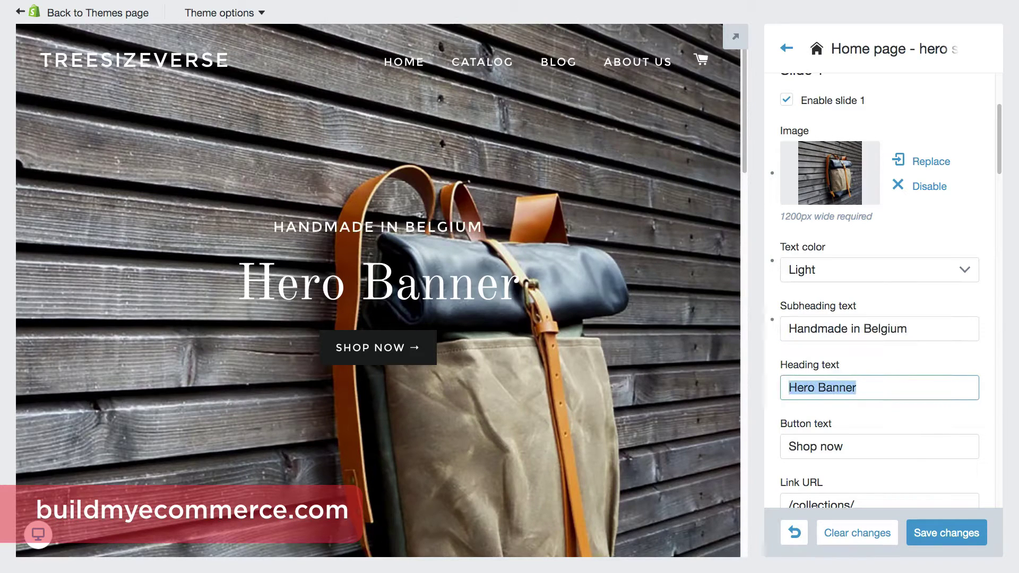
{"action": "type", "text": "Waxed Can"}
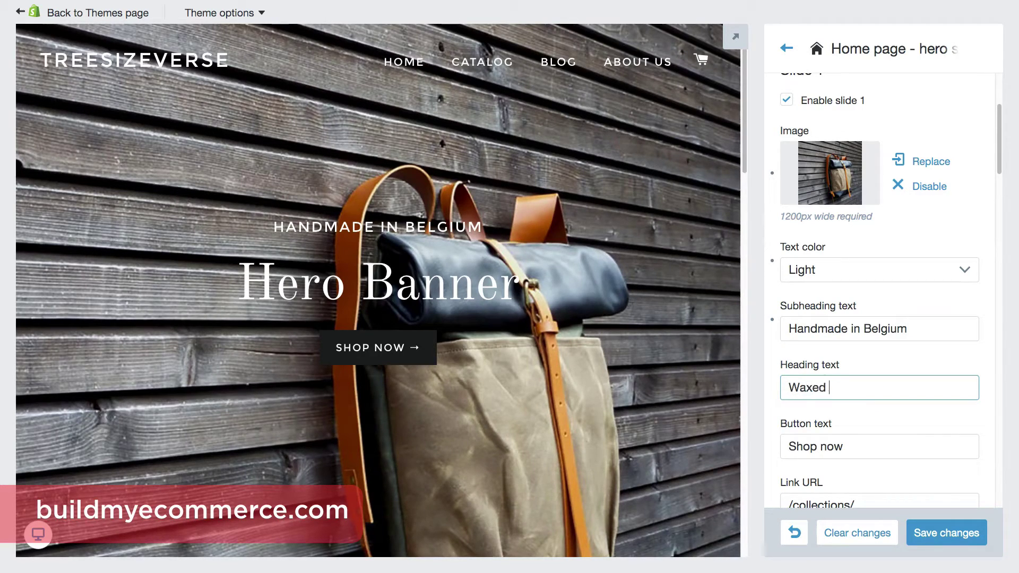
{"action": "type", "text": "vas Backpack"}
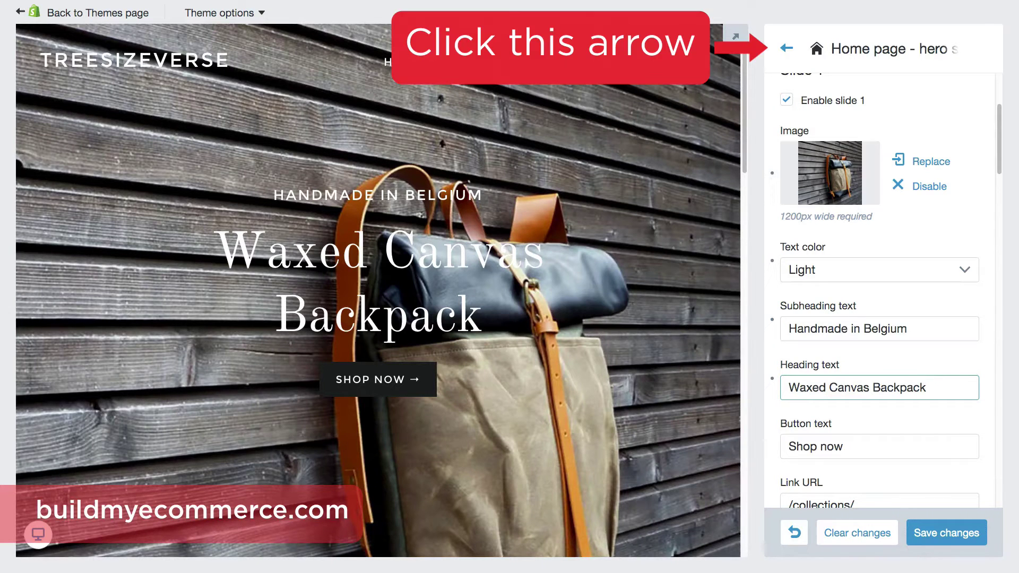
Set the fourth homepage section to (none), removing Featured Products.
{"action": "left_click", "coordinate": [786, 48]}
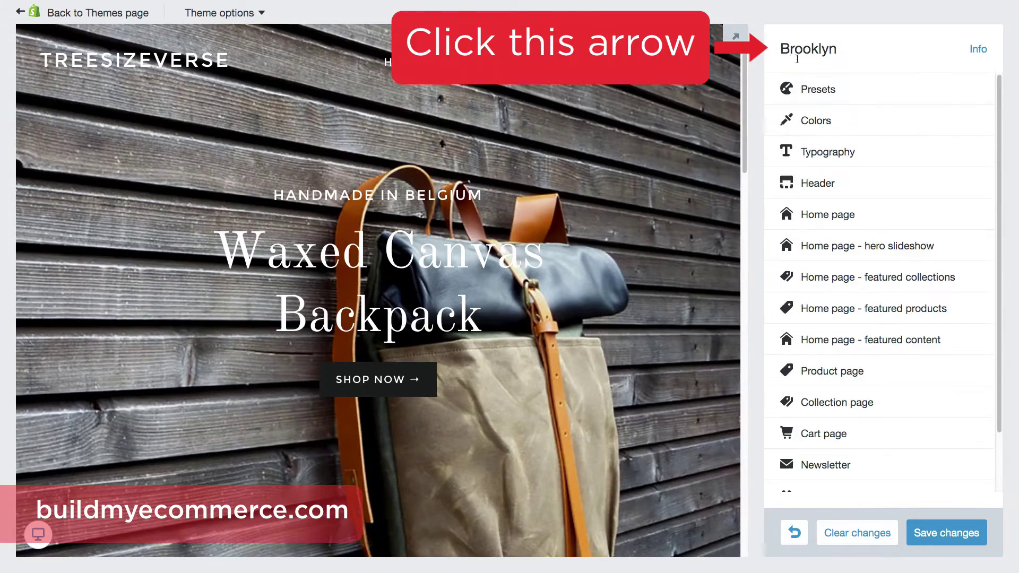
{"action": "left_click", "coordinate": [932, 226]}
{"action": "left_click_drag", "start_coordinate": [742, 157], "coordinate": [724, 433]}
{"action": "scroll", "coordinate": [722, 436], "scroll_direction": "down", "scroll_amount": 2}
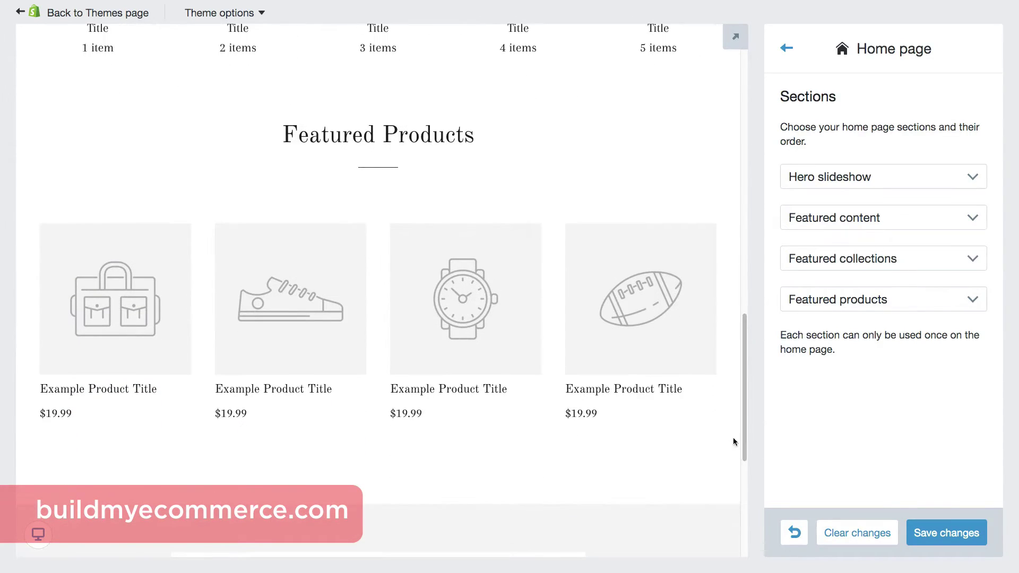
{"action": "left_click", "coordinate": [865, 310]}
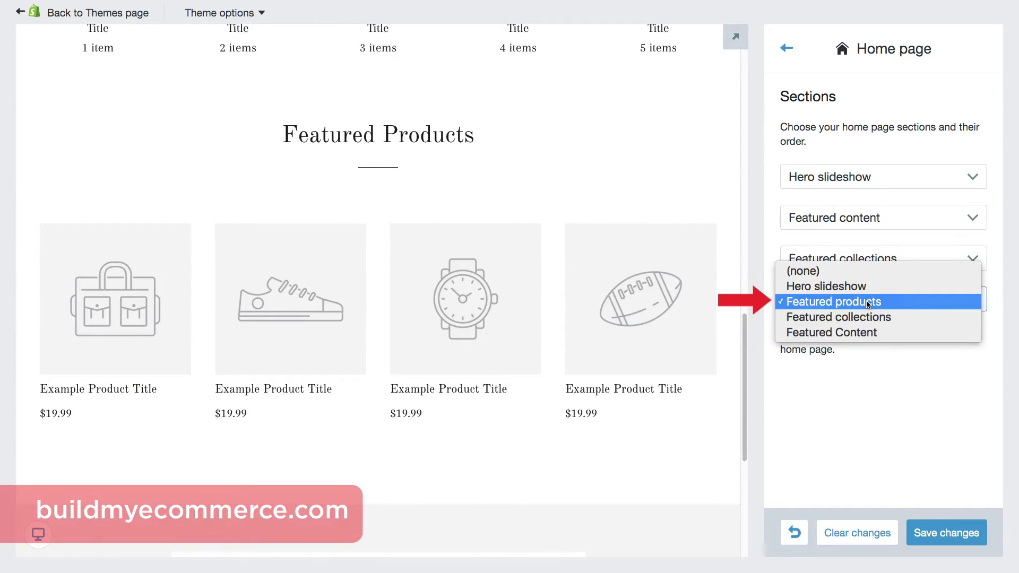
{"action": "left_click", "coordinate": [868, 273]}
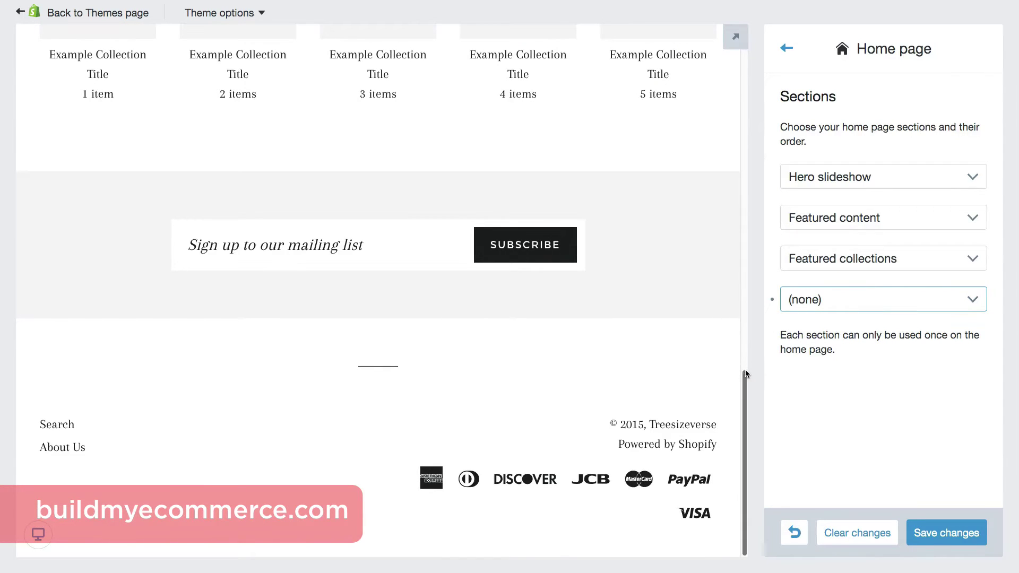
{"action": "left_click_drag", "start_coordinate": [746, 373], "coordinate": [759, 228]}
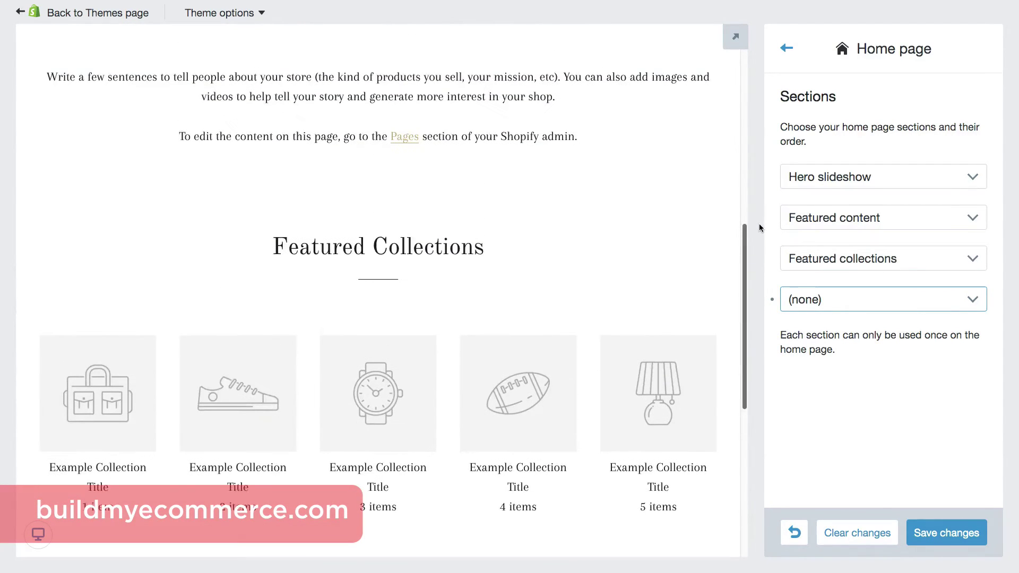
Save the theme changes.
{"action": "left_click", "coordinate": [940, 532]}
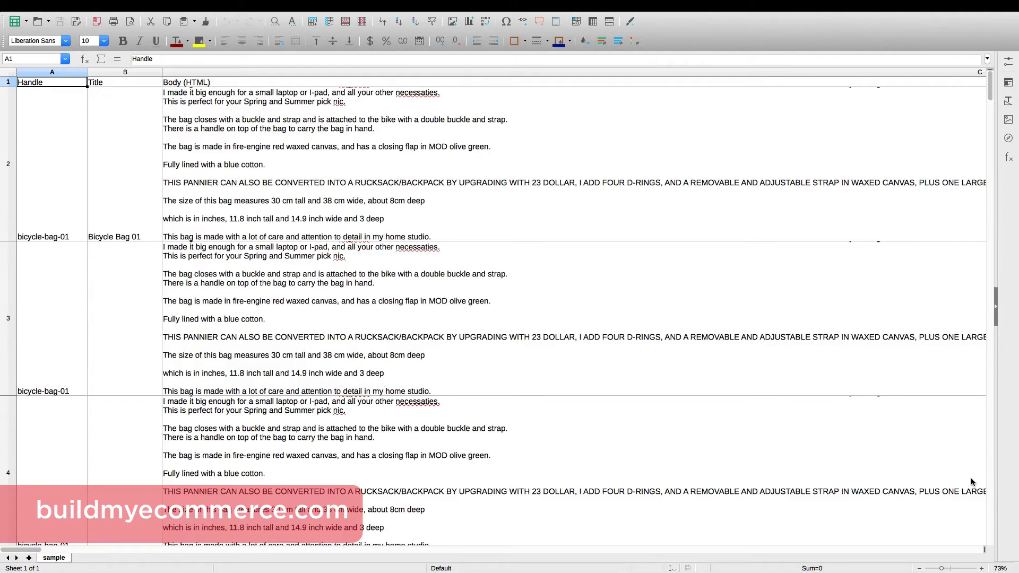
{"action": "scroll", "coordinate": [970, 482], "scroll_direction": "down", "scroll_amount": 5}
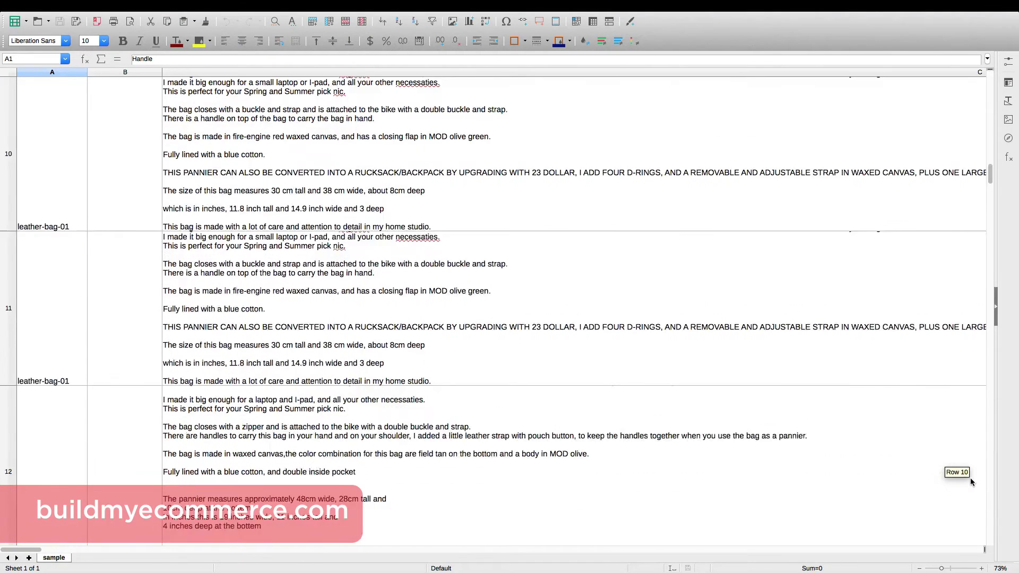
{"action": "scroll", "coordinate": [971, 481], "scroll_direction": "down", "scroll_amount": 3}
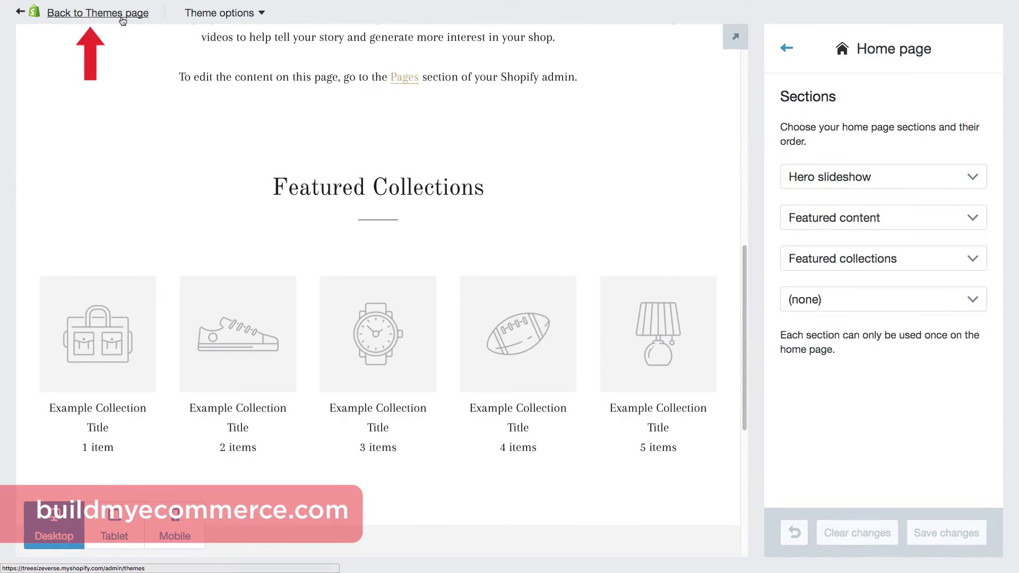
Leave the theme editor and go to Products, then to the Collections list.
{"action": "left_click", "coordinate": [122, 13]}
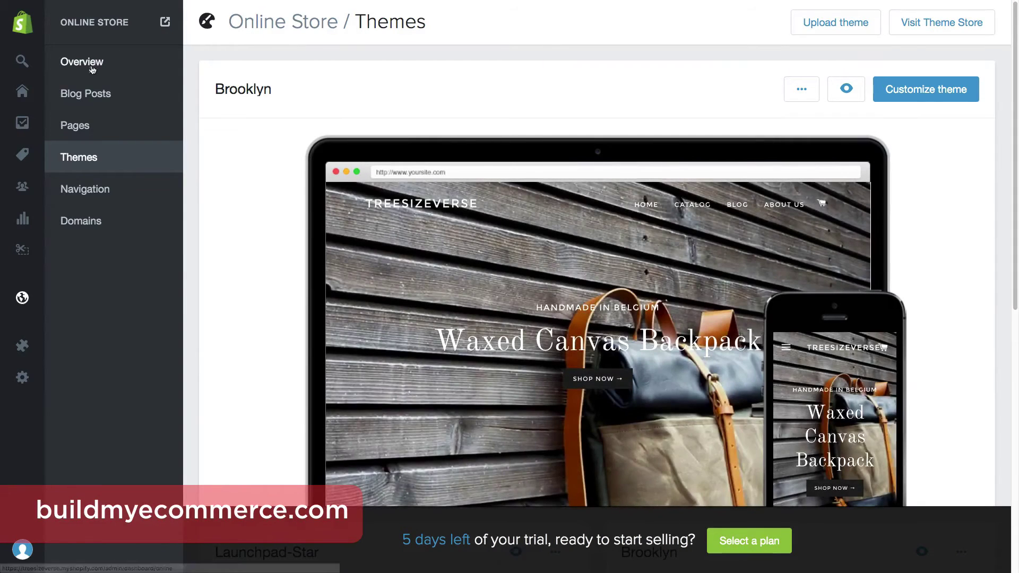
{"action": "mouse_move", "coordinate": [29, 162]}
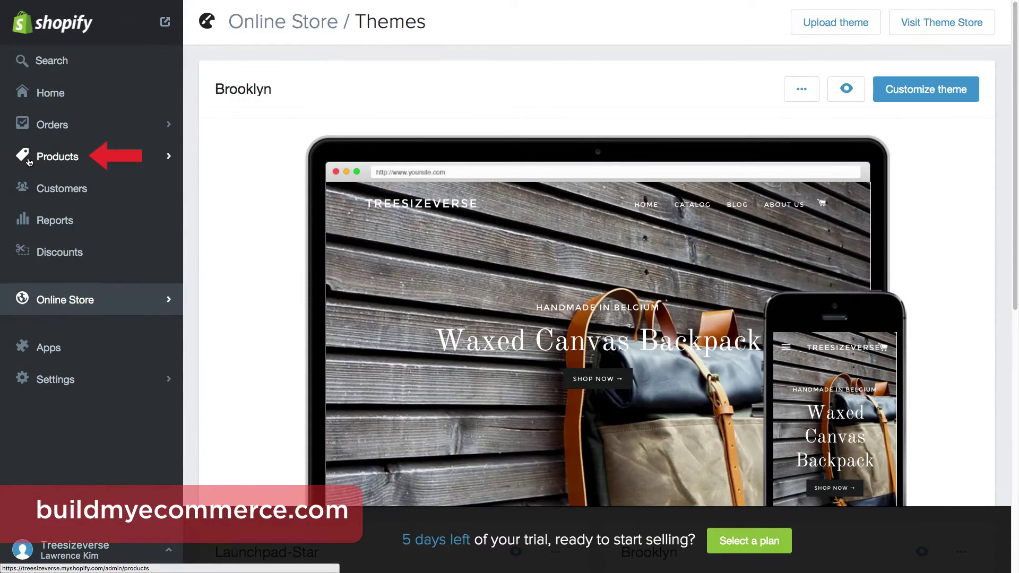
{"action": "left_click", "coordinate": [29, 159]}
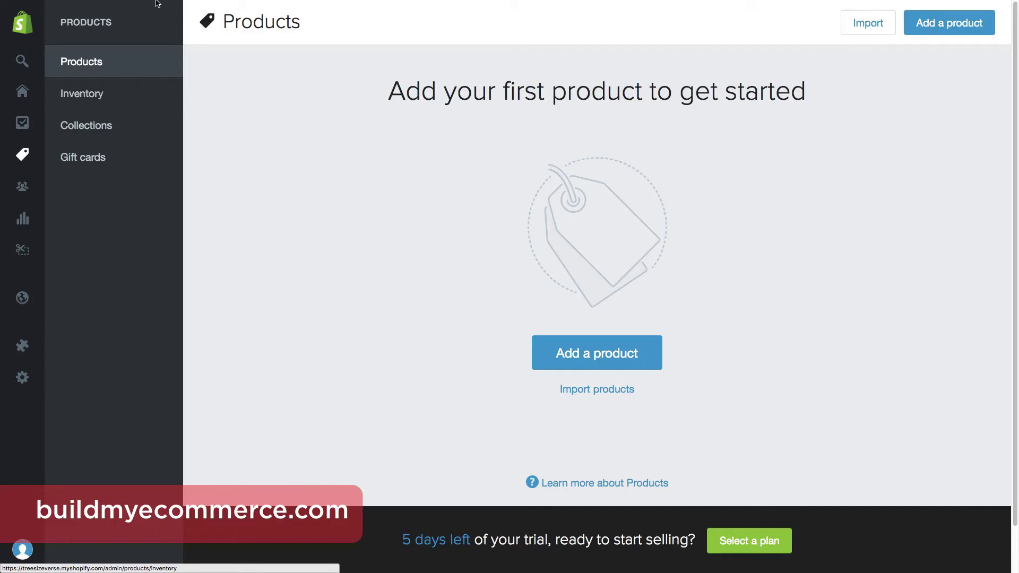
{"action": "scroll", "coordinate": [929, 391], "scroll_direction": "down", "scroll_amount": 7}
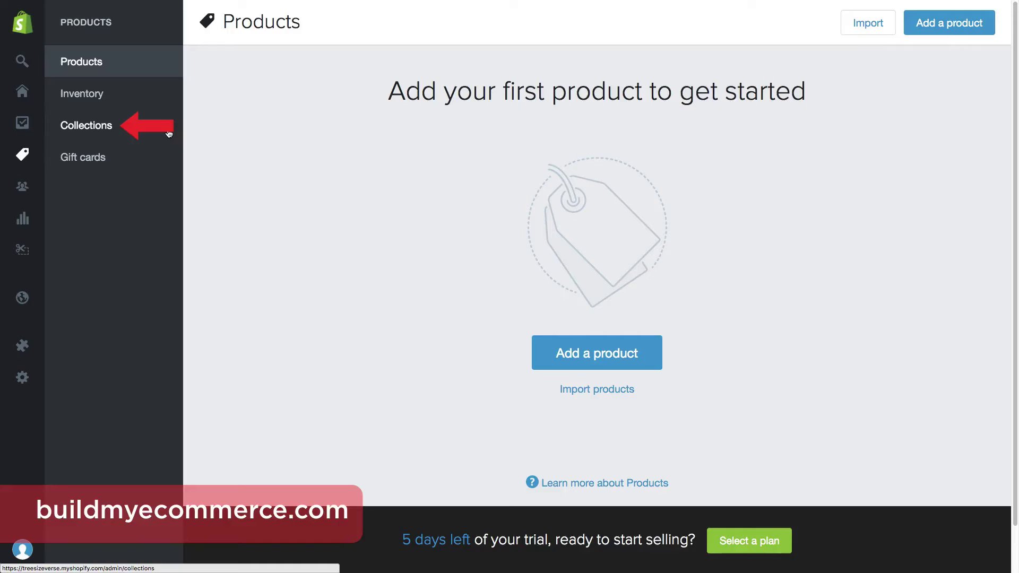
{"action": "left_click", "coordinate": [169, 133]}
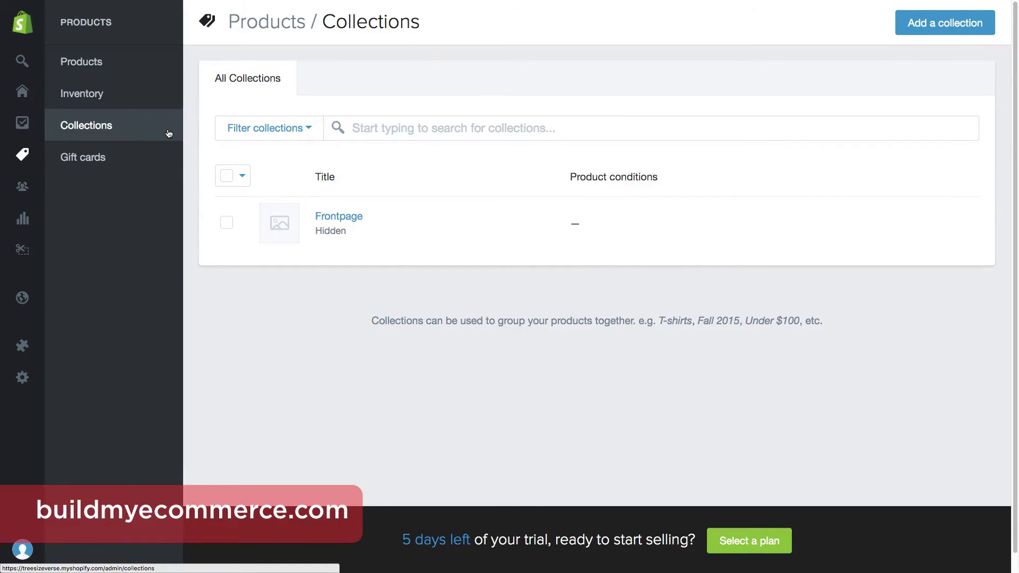
Create a collection titled 'Rucksacks' with manual product selection and show its SEO listing fields.
{"action": "left_click", "coordinate": [944, 23]}
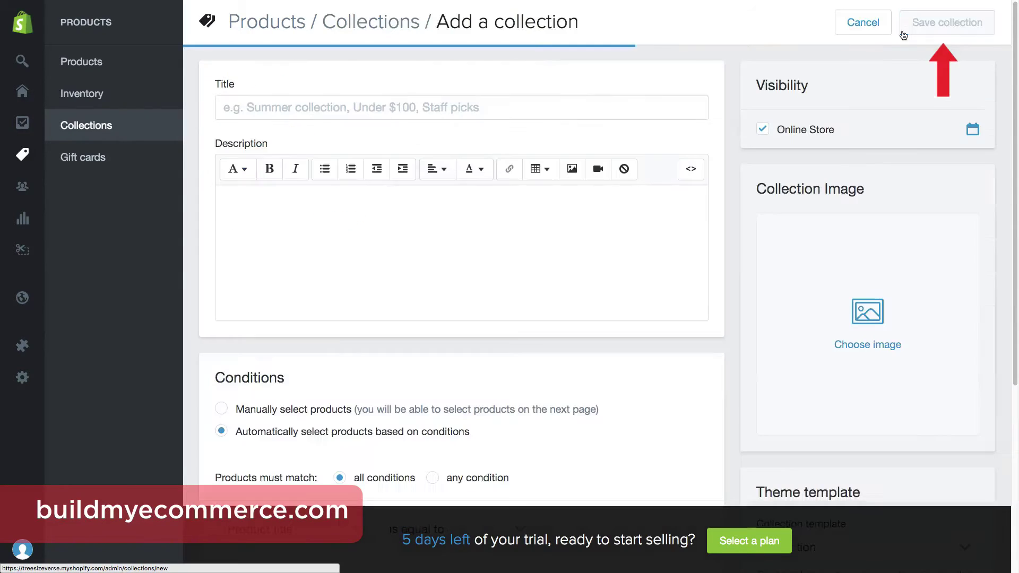
{"action": "type", "text": "Rucksacks"}
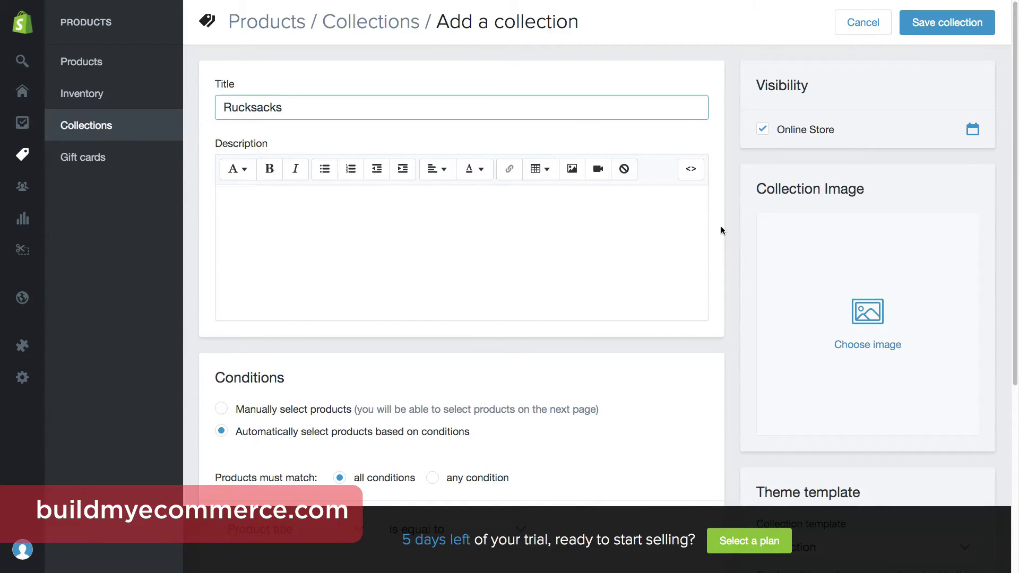
{"action": "scroll", "coordinate": [721, 230], "scroll_direction": "down", "scroll_amount": 5}
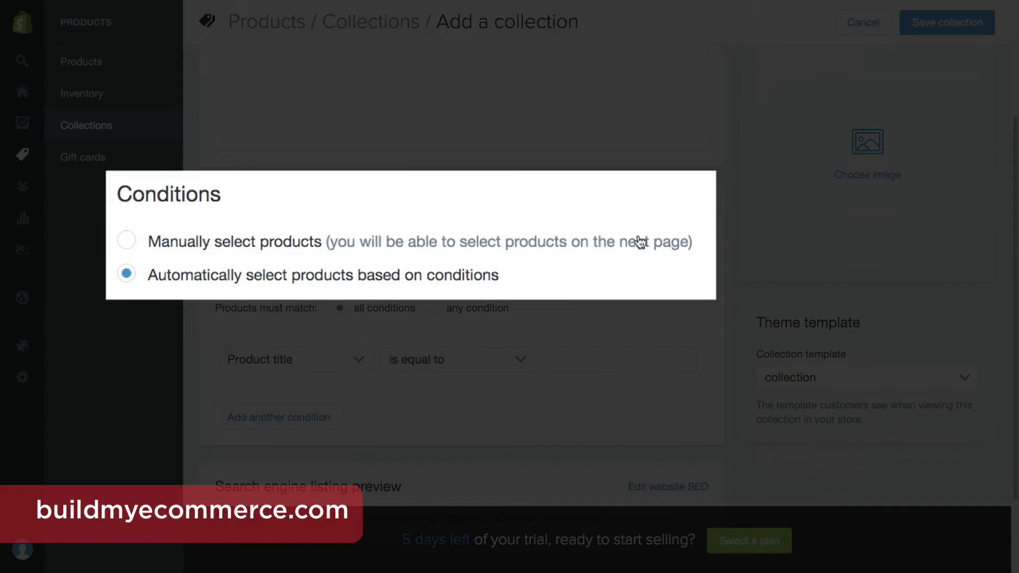
{"action": "left_click", "coordinate": [228, 240]}
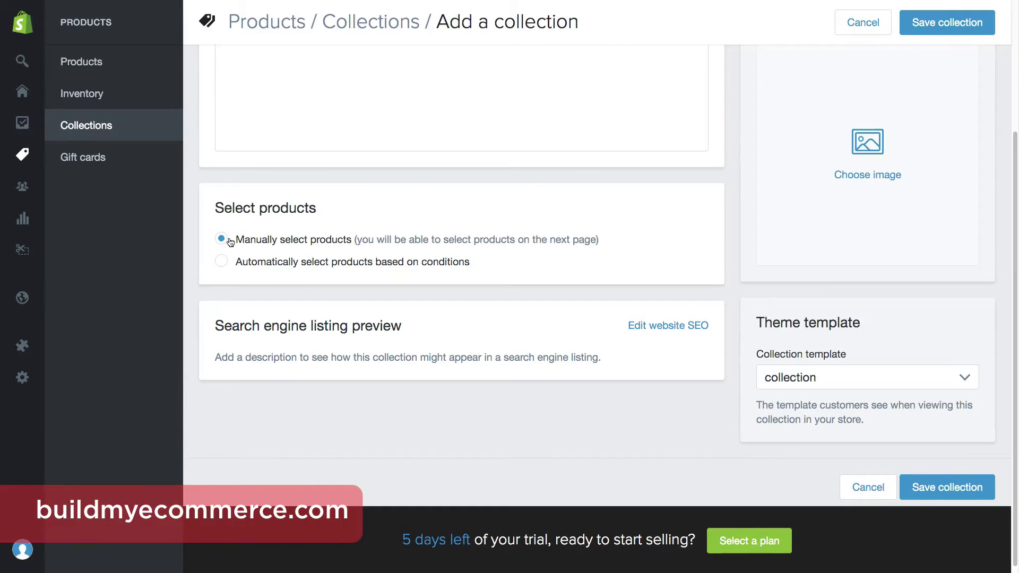
{"action": "left_click", "coordinate": [687, 329]}
{"action": "scroll", "coordinate": [687, 329], "scroll_direction": "down", "scroll_amount": 3}
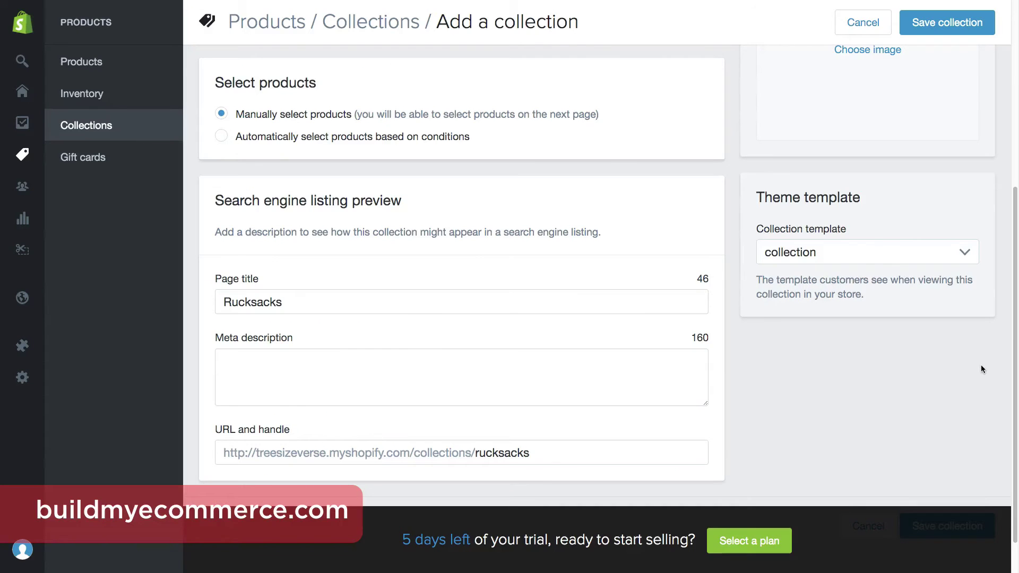
Give the Rucksacks collection the rucksack-featured.jpg image, save it, and go to Products.
{"action": "scroll", "coordinate": [980, 365], "scroll_direction": "up", "scroll_amount": 5}
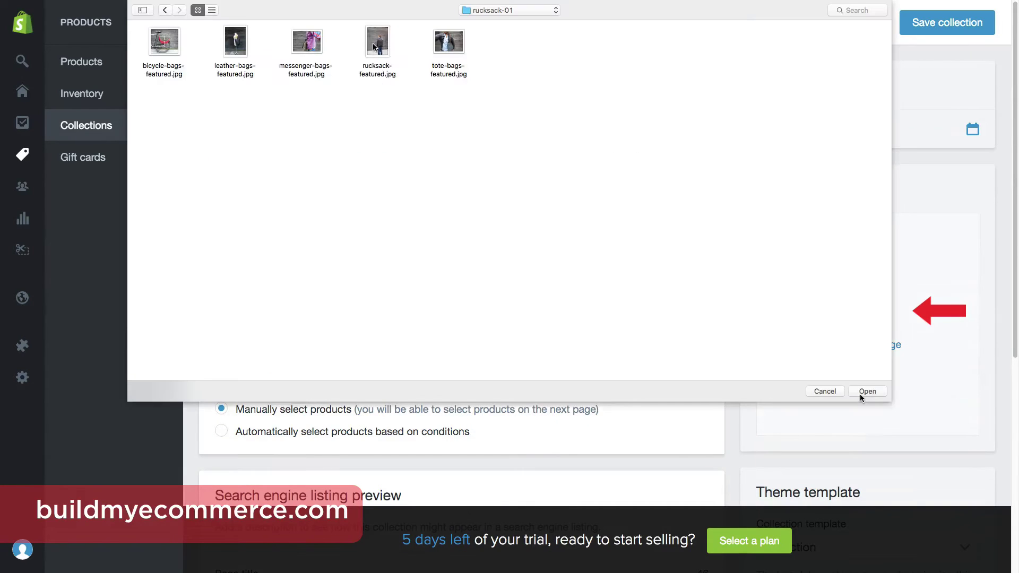
{"action": "key", "text": "r"}
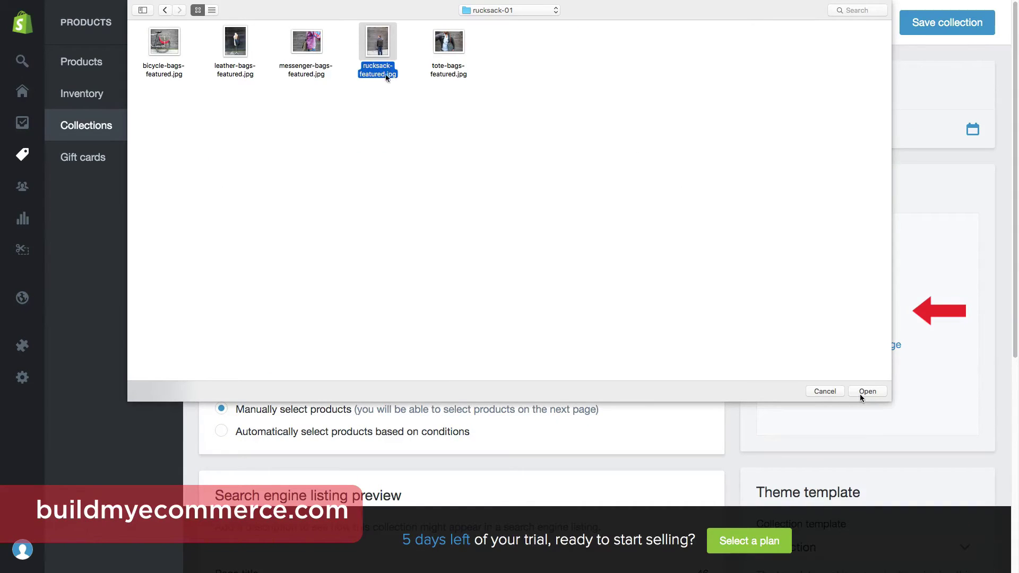
{"action": "left_click", "coordinate": [859, 394]}
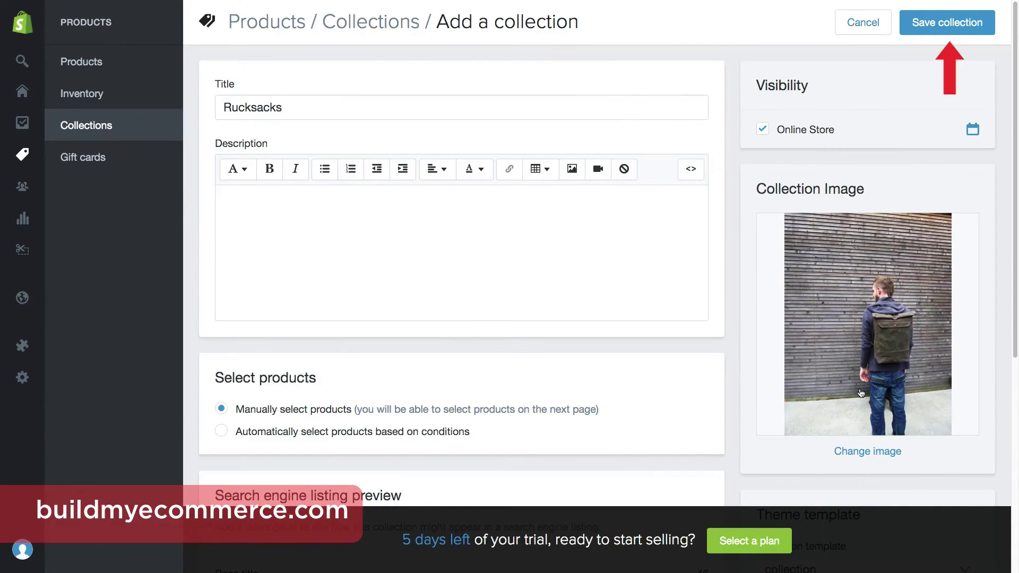
{"action": "left_click", "coordinate": [917, 32]}
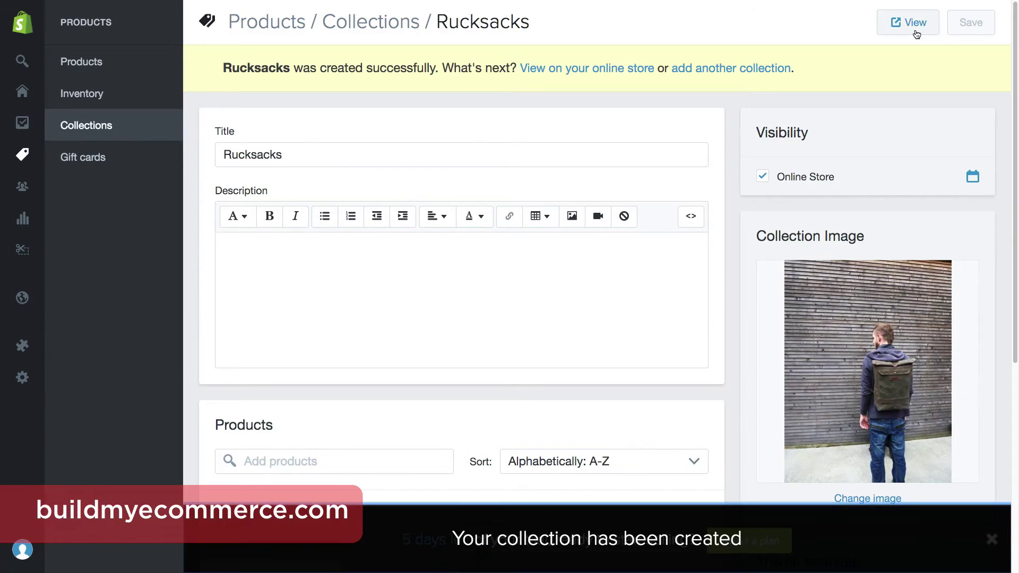
{"action": "left_click", "coordinate": [153, 66]}
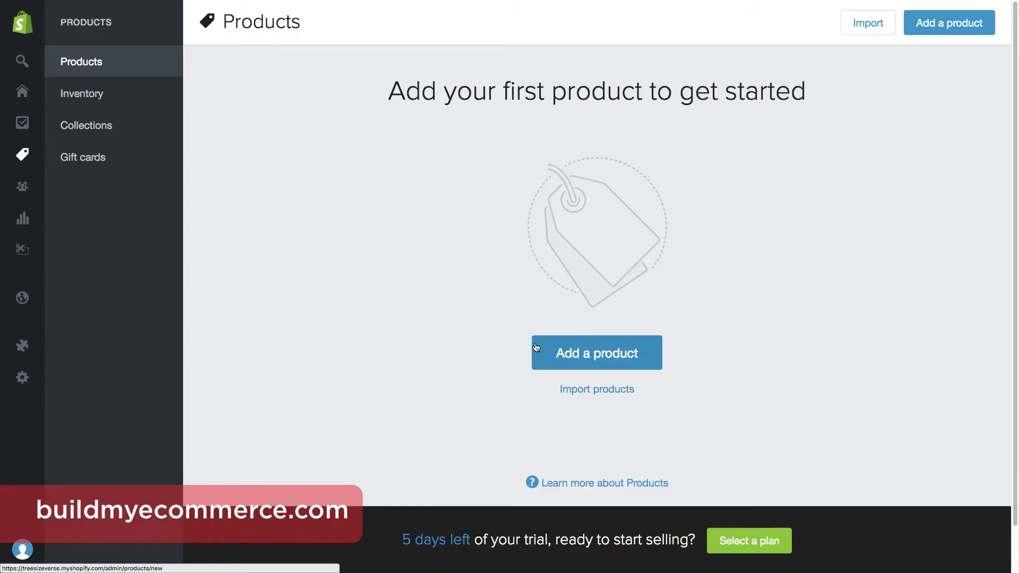
Add a product titled 'Rucksack 001' and paste in its waxed-canvas bag description.
{"action": "left_click", "coordinate": [536, 347]}
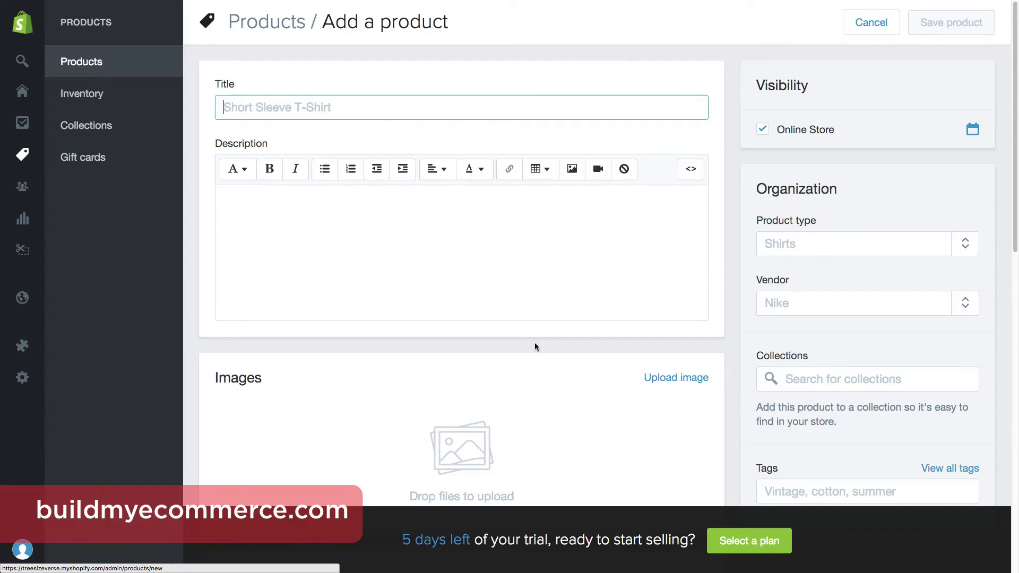
{"action": "type", "text": "Rucksack 001"}
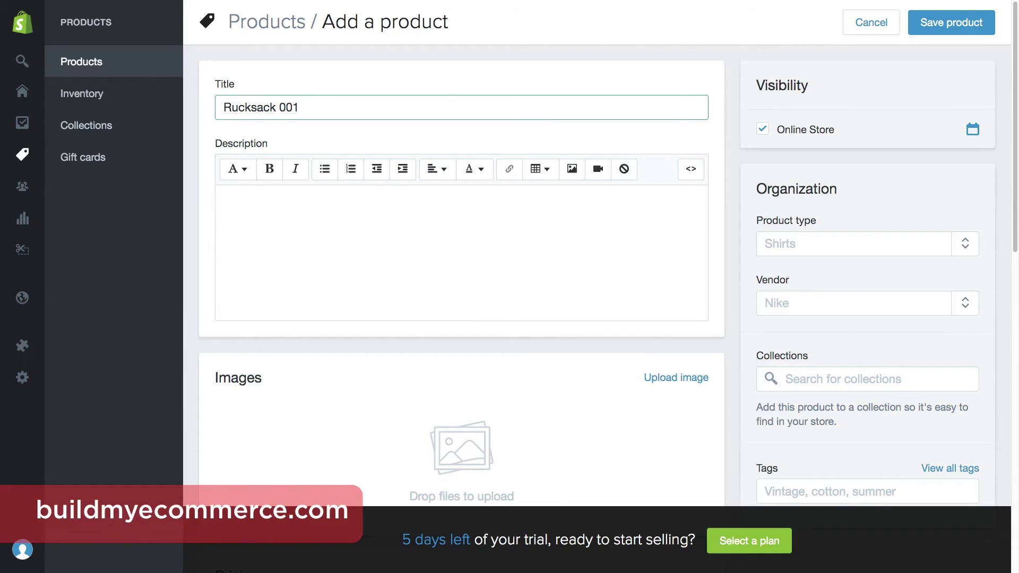
{"action": "left_click", "coordinate": [545, 260]}
{"action": "key", "text": "ctrl+v"}
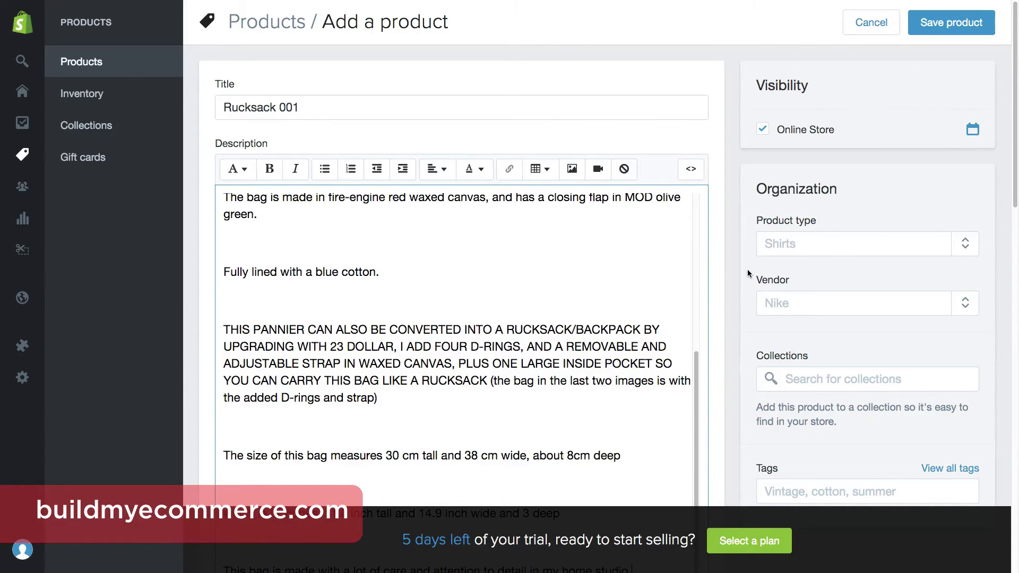
{"action": "scroll", "coordinate": [748, 274], "scroll_direction": "down", "scroll_amount": 9}
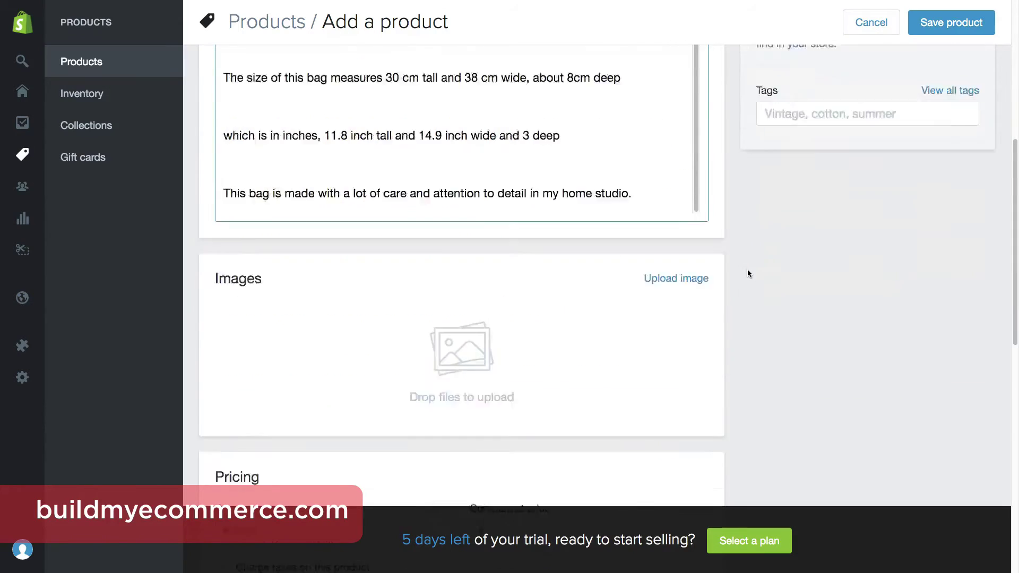
{"action": "left_click", "coordinate": [748, 274]}
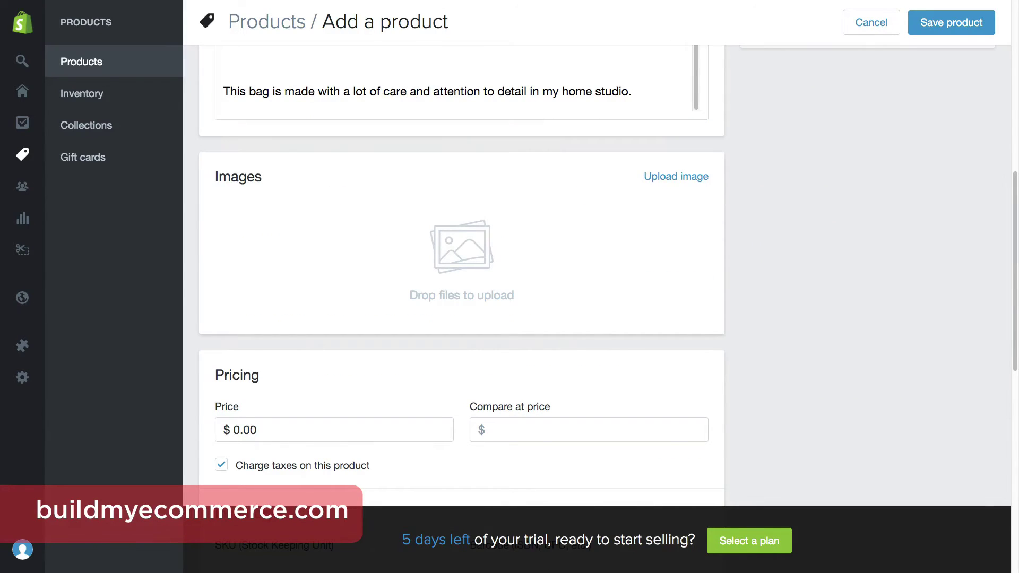
Add three rucksack photos, reorder them, and set the price to 199.
{"action": "left_click_drag", "start_coordinate": [1010, 371], "coordinate": [532, 261]}
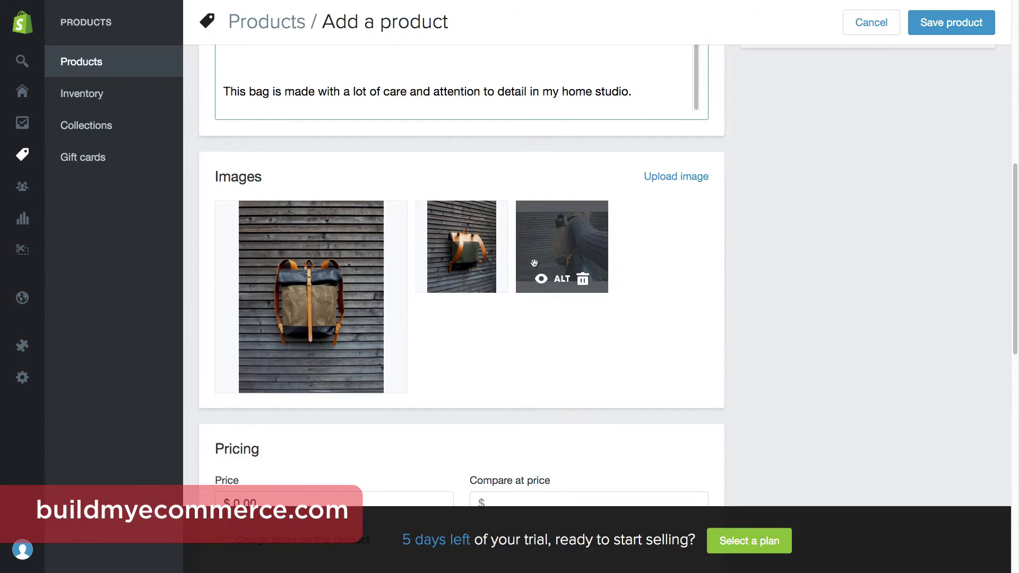
{"action": "left_click_drag", "start_coordinate": [467, 249], "coordinate": [356, 242]}
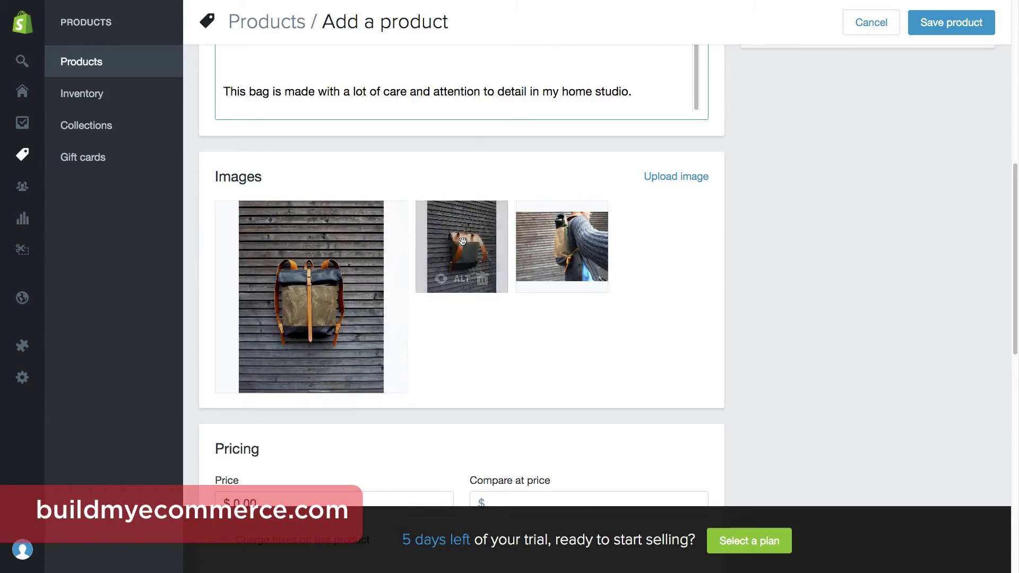
{"action": "scroll", "coordinate": [830, 341], "scroll_direction": "down", "scroll_amount": 3}
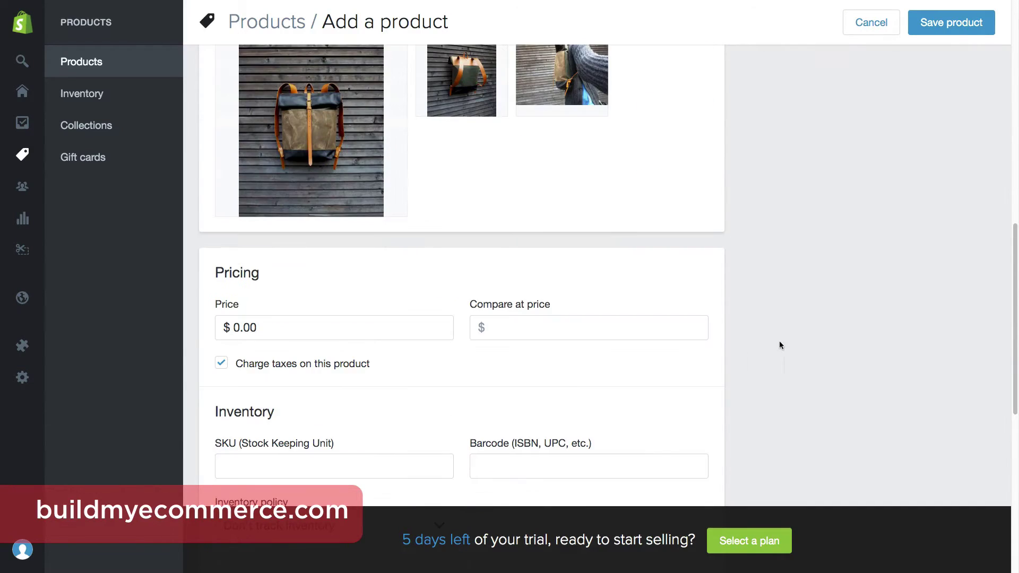
{"action": "left_click", "coordinate": [410, 322]}
{"action": "double_click", "coordinate": [410, 322]}
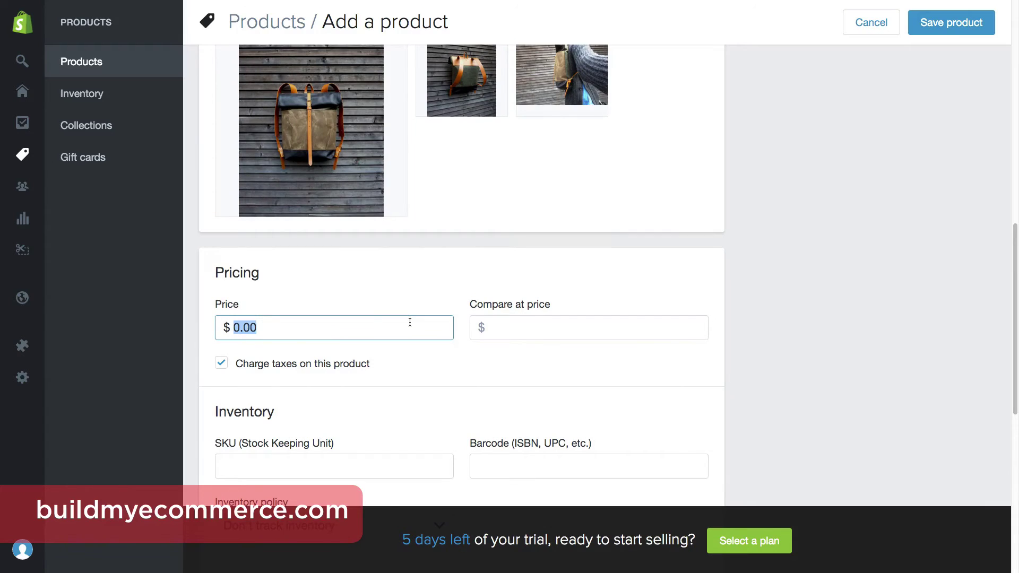
{"action": "type", "text": "199"}
{"action": "key", "text": "Tab"}
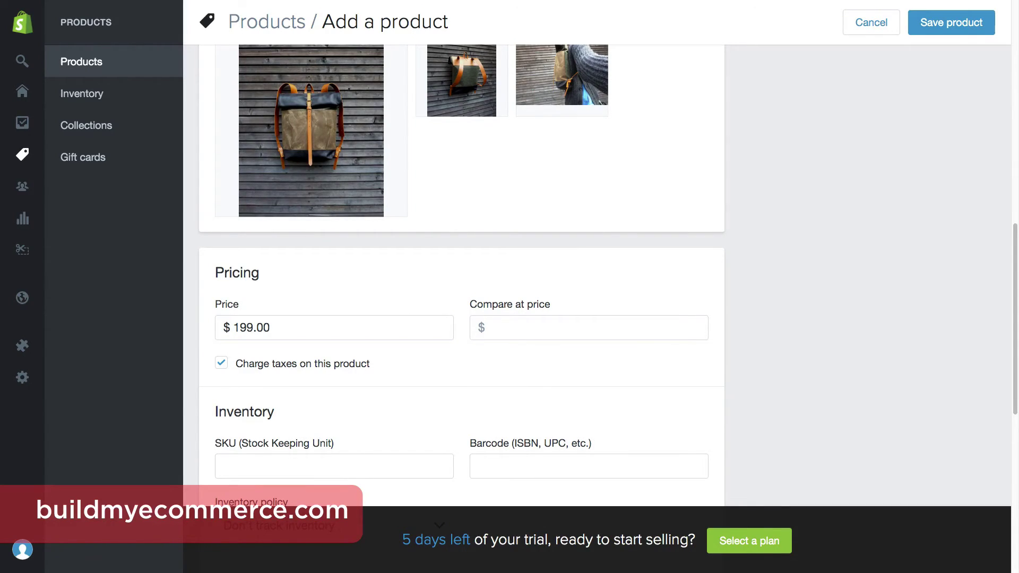
Assign Rucksack 001 to the Rucksacks collection and save the product.
{"action": "scroll", "coordinate": [860, 397], "scroll_direction": "up", "scroll_amount": 10}
{"action": "left_click", "coordinate": [863, 380]}
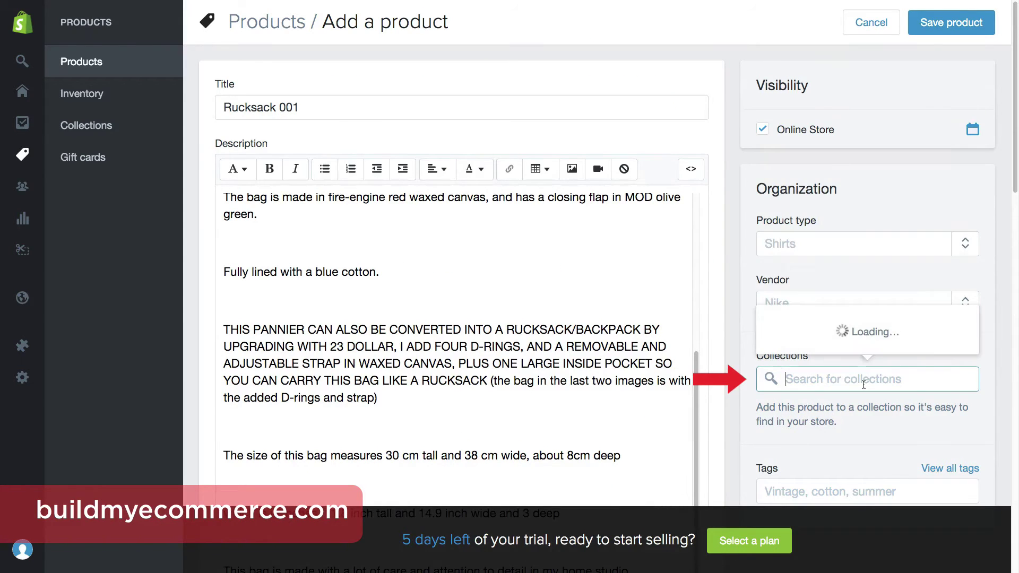
{"action": "left_click", "coordinate": [865, 340]}
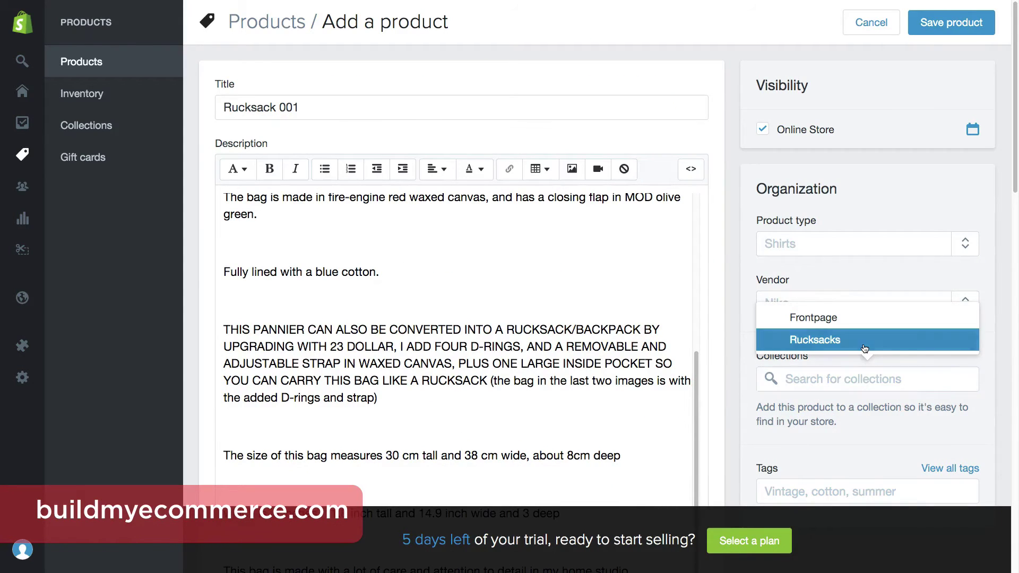
{"action": "left_click", "coordinate": [992, 350]}
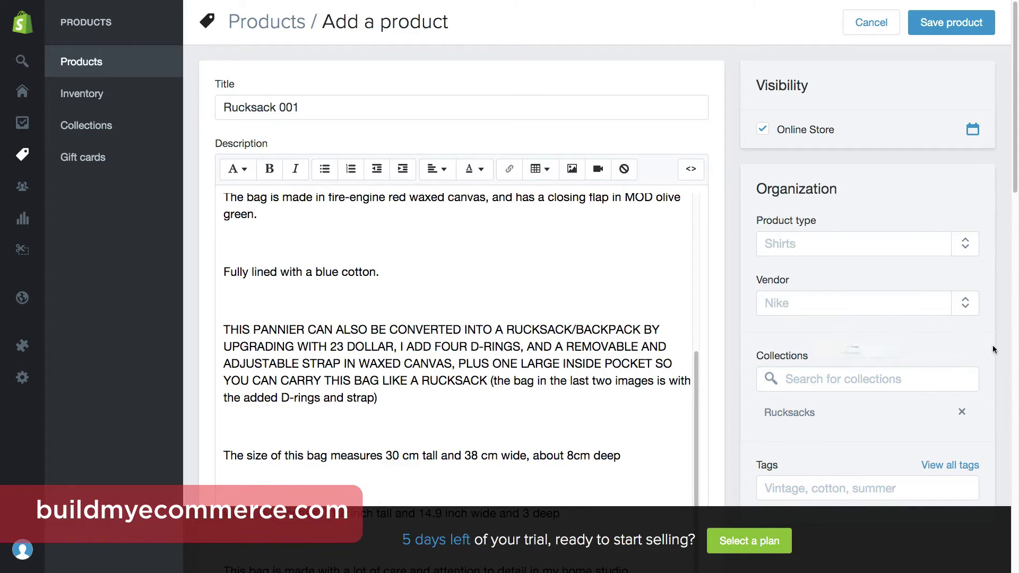
{"action": "left_click", "coordinate": [947, 28]}
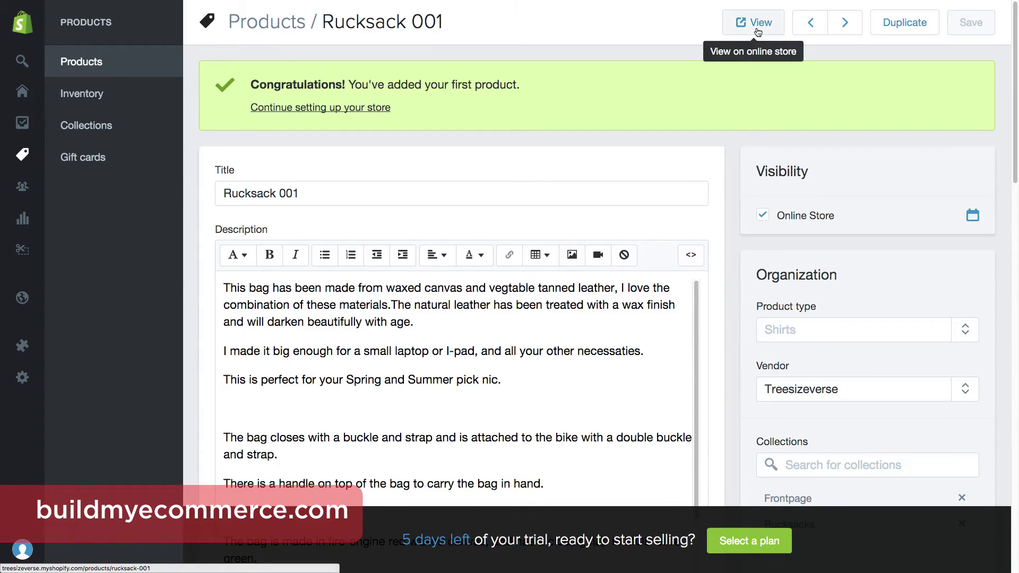
Preview Rucksack 001 on the storefront, then start a CSV product import from Products.
{"action": "left_click", "coordinate": [757, 30]}
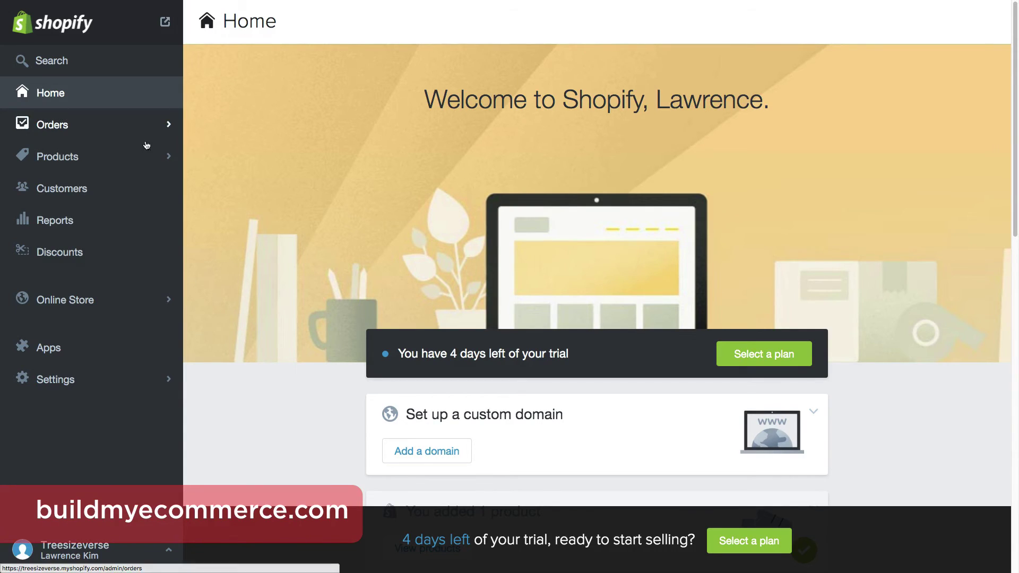
{"action": "left_click", "coordinate": [57, 157]}
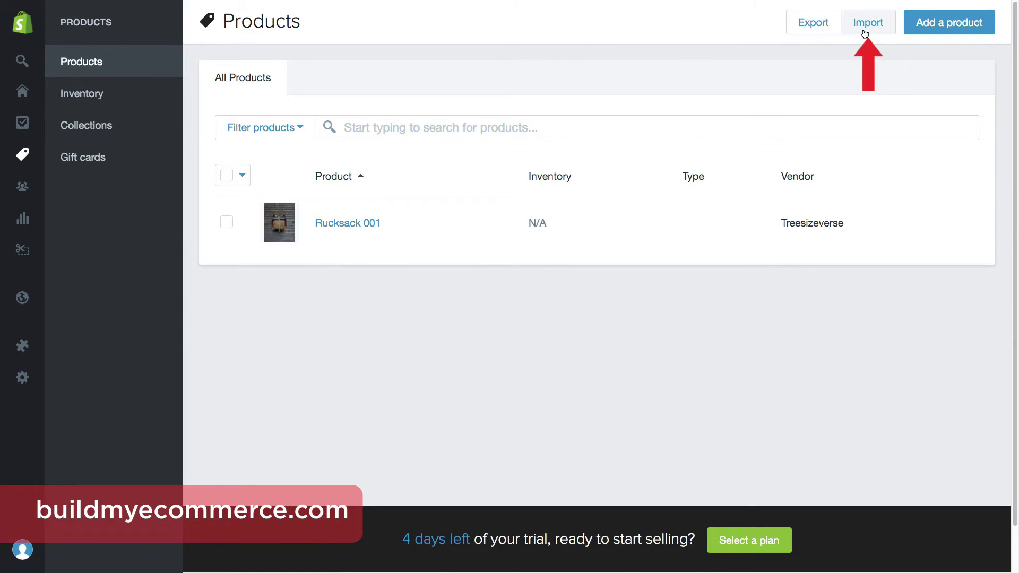
{"action": "left_click", "coordinate": [864, 31]}
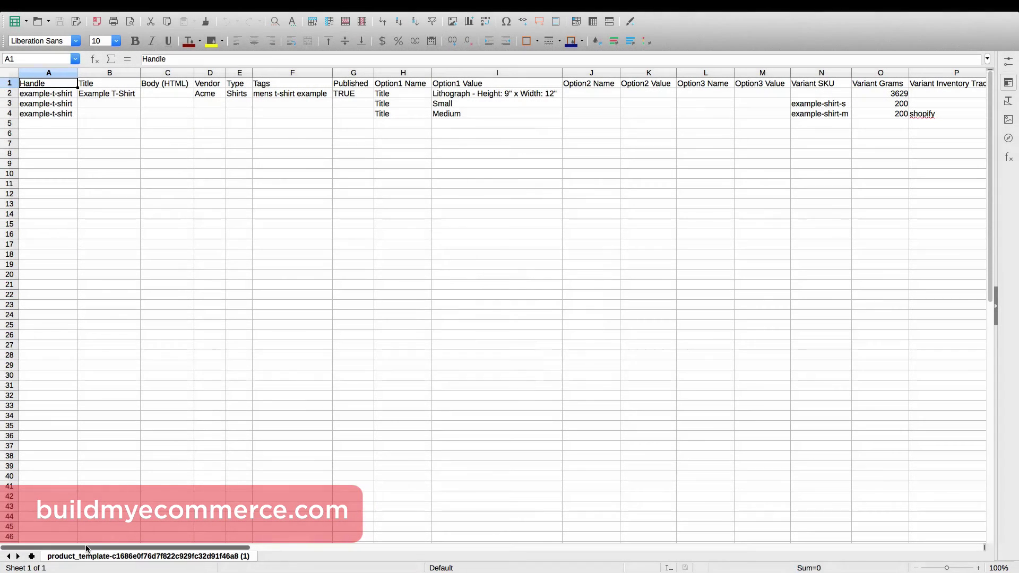
Look across the columns of Shopify's sample product CSV template in Calc.
{"action": "left_click_drag", "start_coordinate": [88, 548], "coordinate": [386, 540]}
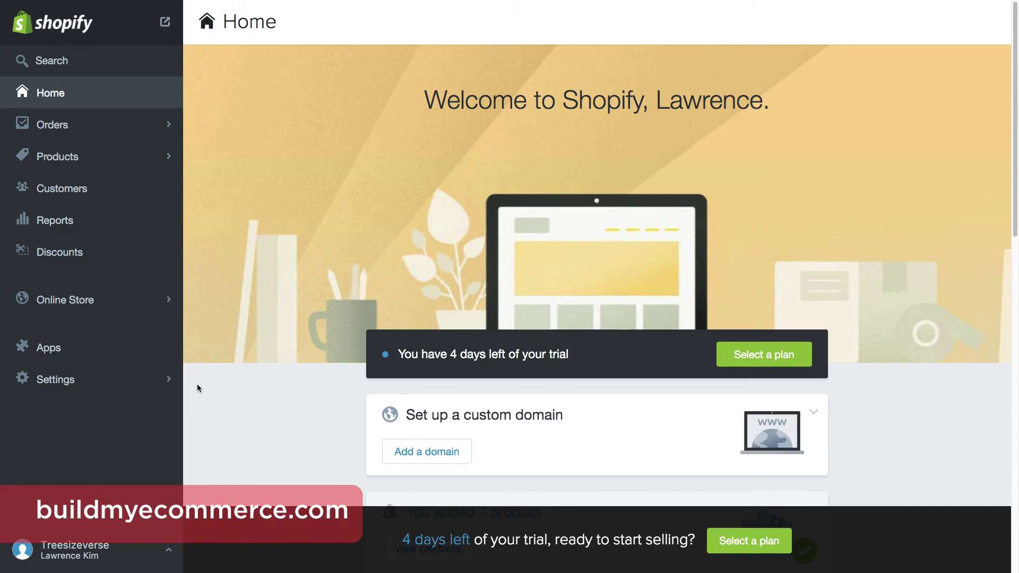
Upload all the bag images to the store's Files in Settings.
{"action": "left_click", "coordinate": [159, 385]}
{"action": "left_click", "coordinate": [155, 258]}
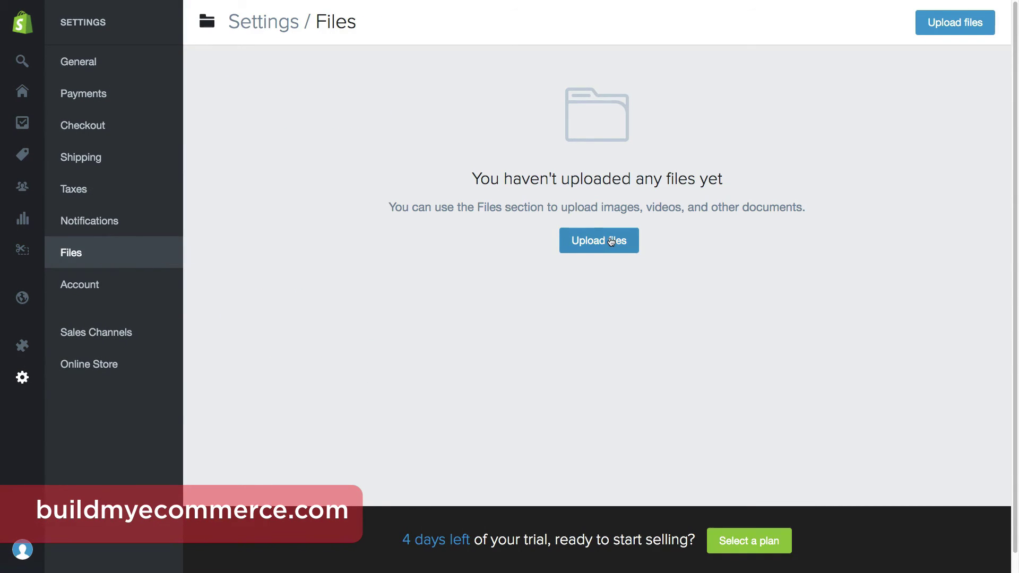
{"action": "left_click", "coordinate": [569, 239]}
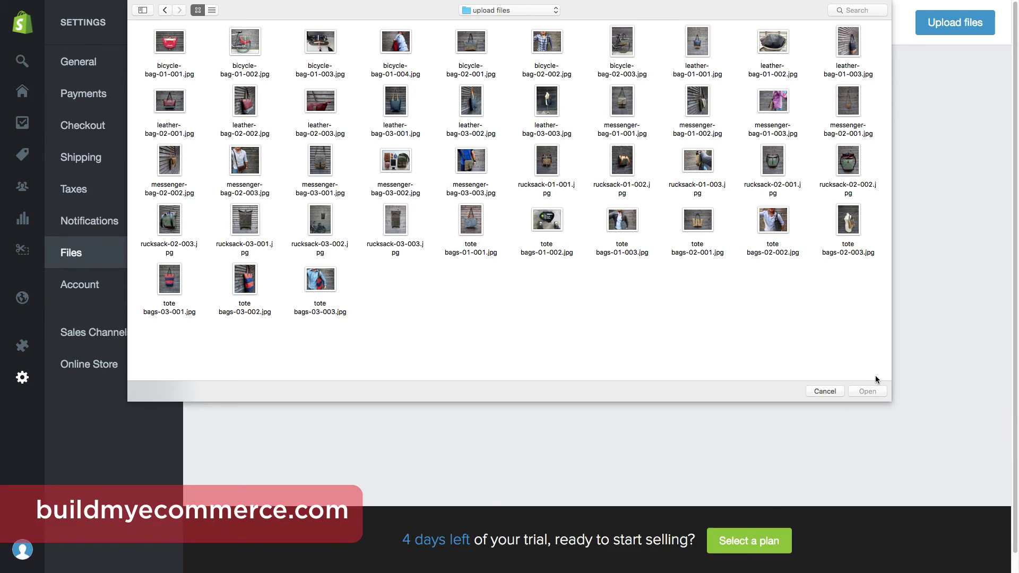
{"action": "key", "text": "super+a"}
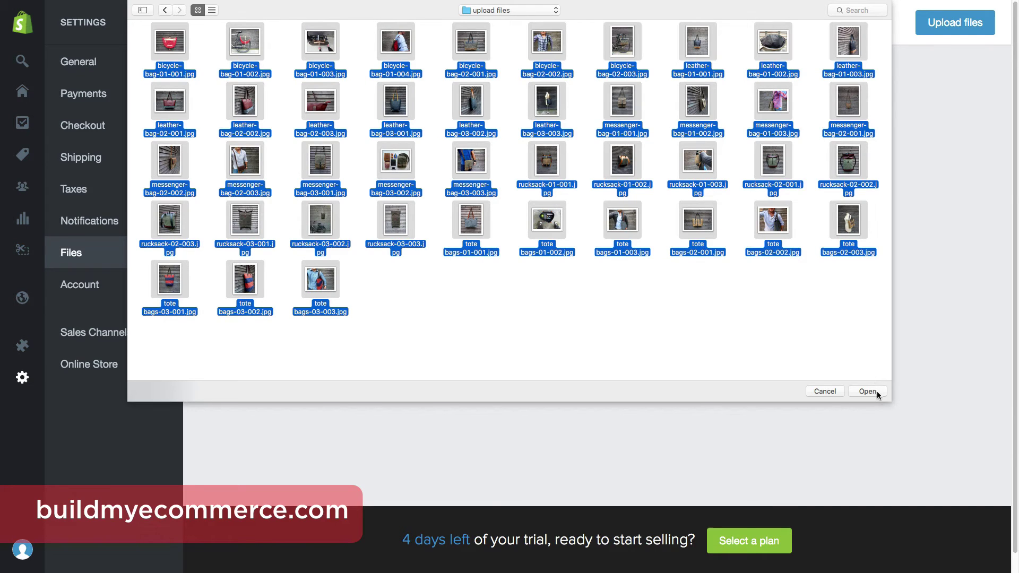
{"action": "left_click", "coordinate": [868, 391]}
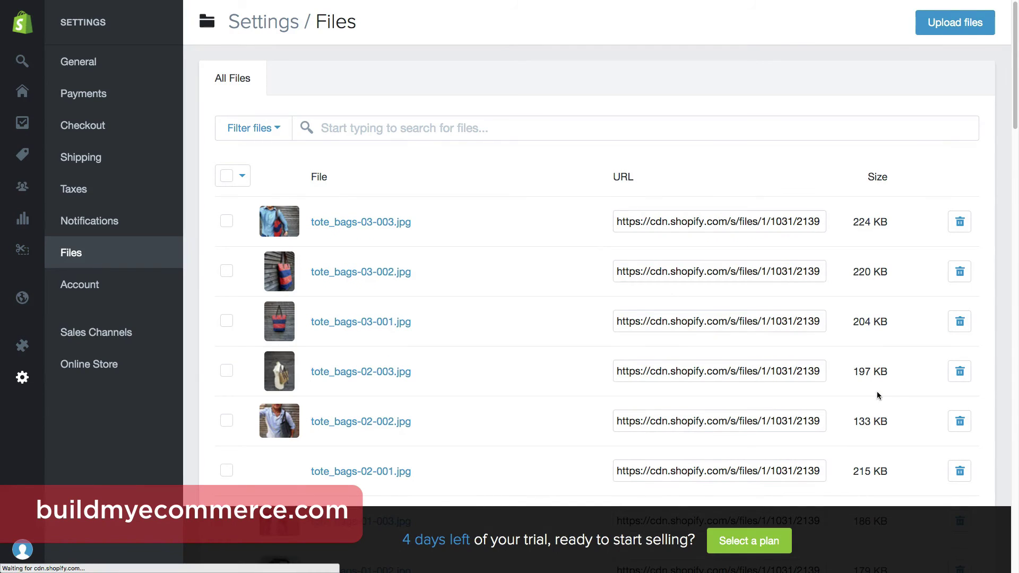
Copy the rucksack-02-002.jpg file URL into cell Y2 of the template.
{"action": "scroll", "coordinate": [877, 395], "scroll_direction": "down", "scroll_amount": 12}
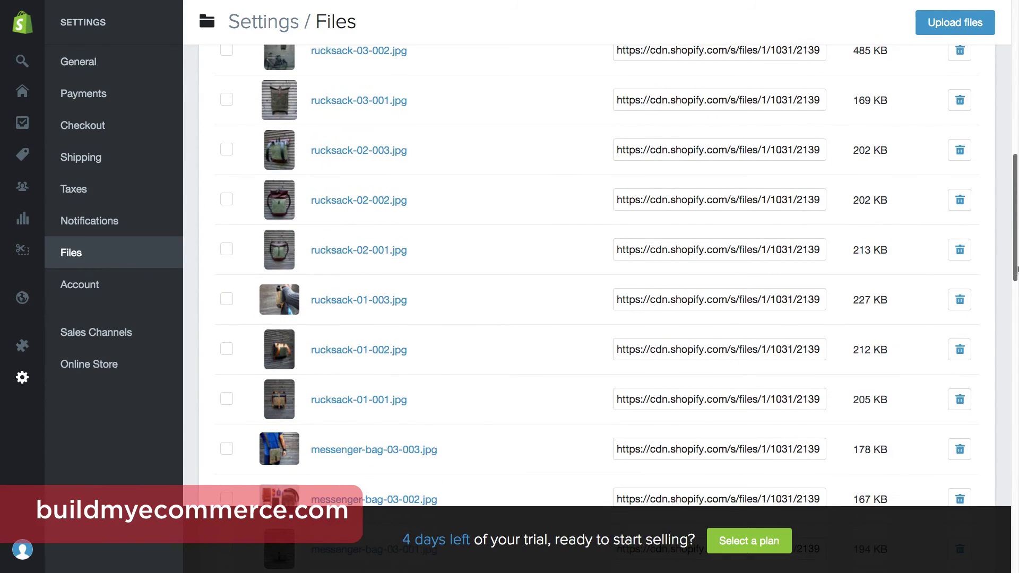
{"action": "left_click", "coordinate": [748, 198]}
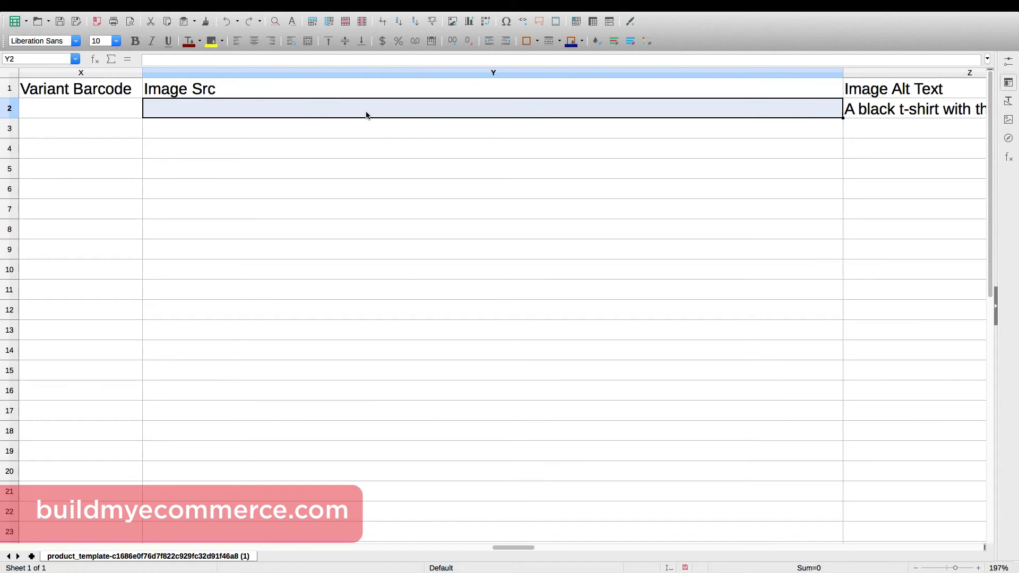
{"action": "key", "text": "ctrl+v"}
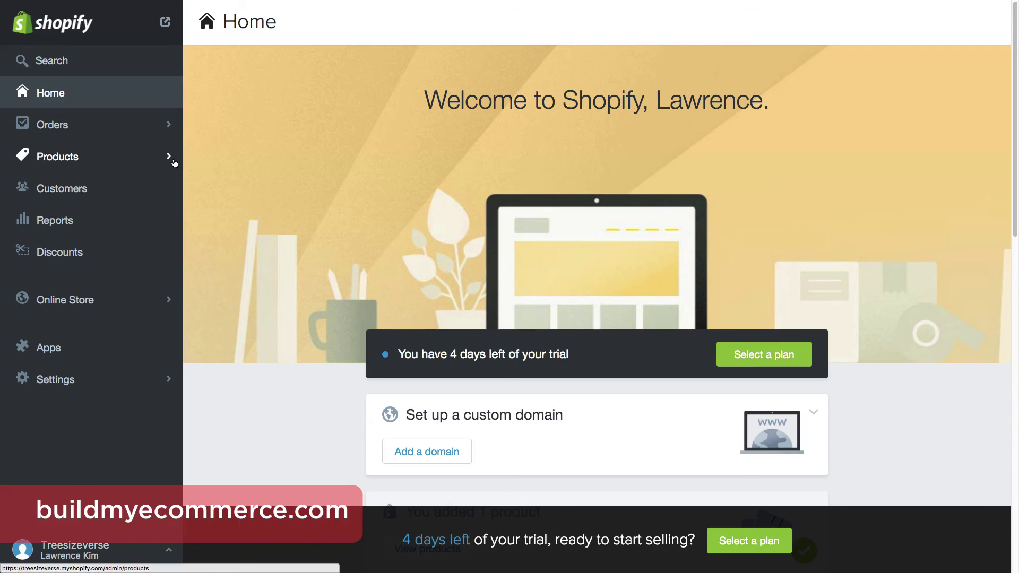
Import the bag products from all-the-products.csv into the store.
{"action": "left_click", "coordinate": [175, 163]}
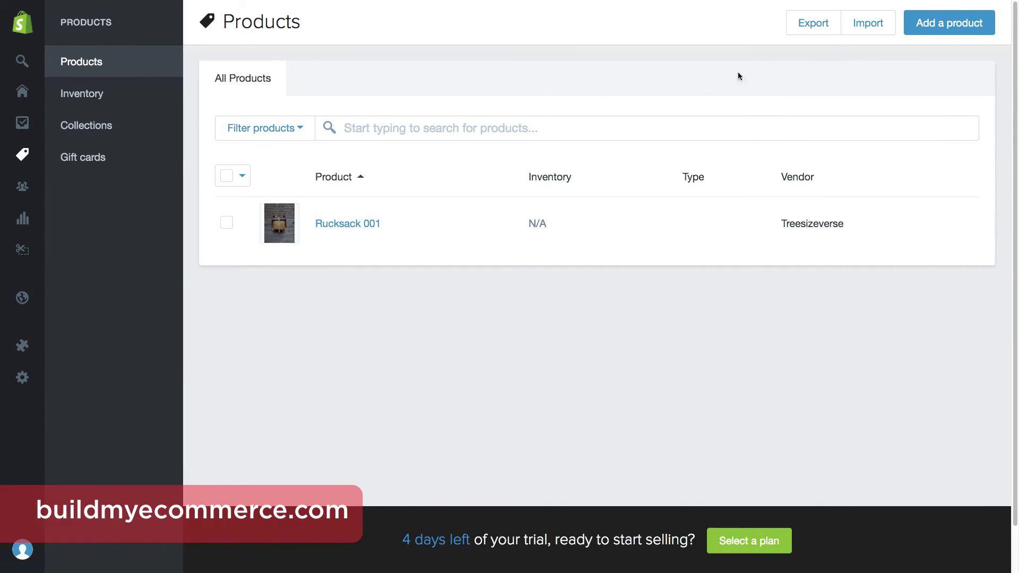
{"action": "left_click", "coordinate": [873, 38]}
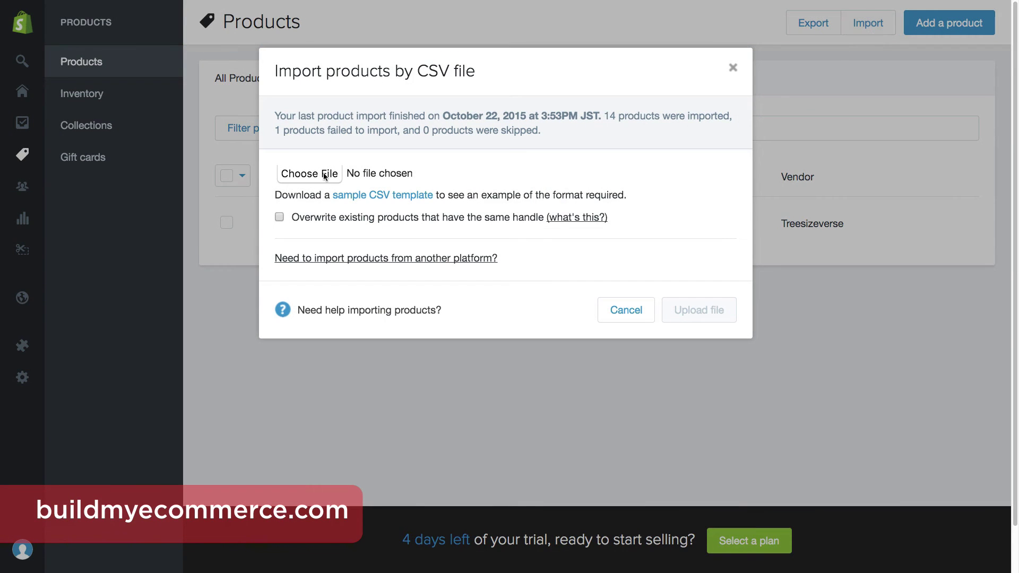
{"action": "left_click", "coordinate": [309, 174]}
{"action": "left_click", "coordinate": [172, 50]}
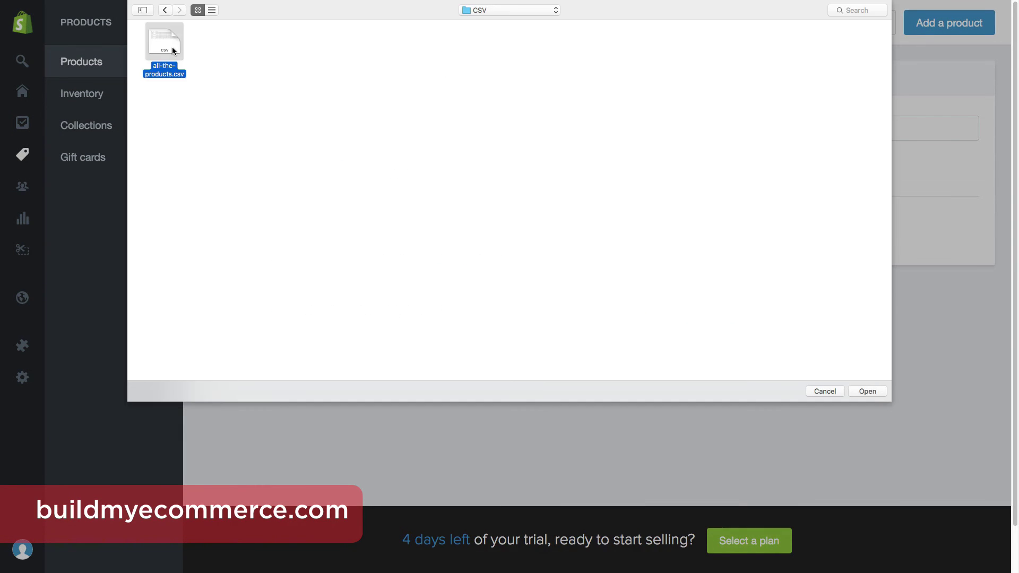
{"action": "left_click", "coordinate": [868, 391]}
{"action": "left_click", "coordinate": [719, 312]}
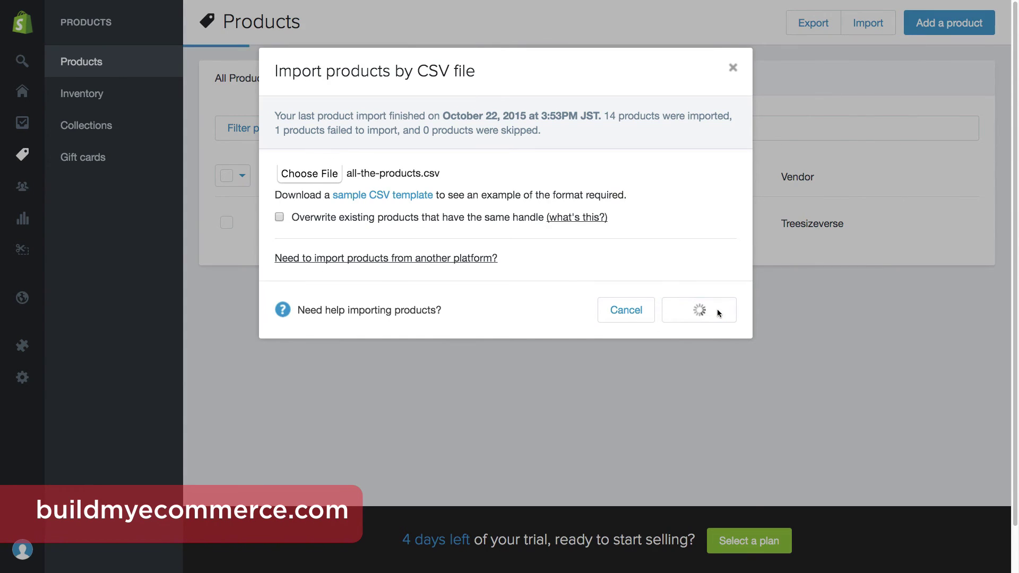
{"action": "left_click", "coordinate": [699, 494]}
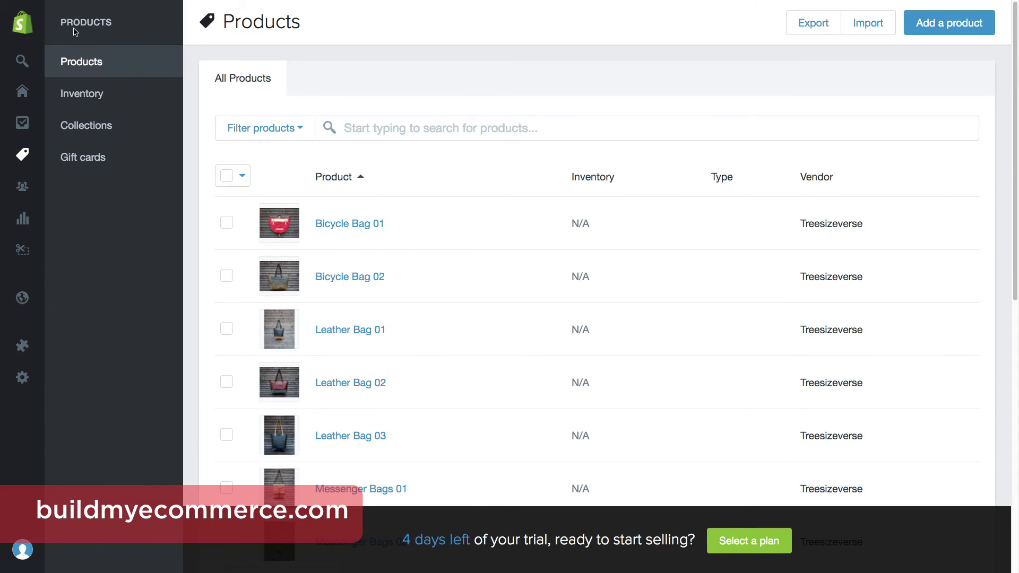
Browse the live store's leather bags collection and the Leather Bag 02 product page.
{"action": "mouse_move", "coordinate": [26, 26]}
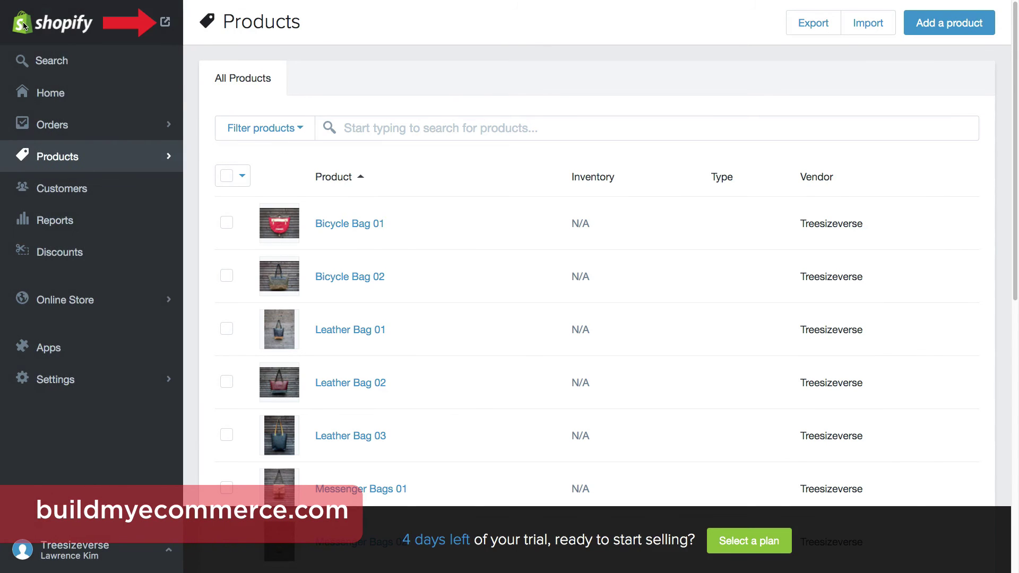
{"action": "left_click", "coordinate": [164, 21]}
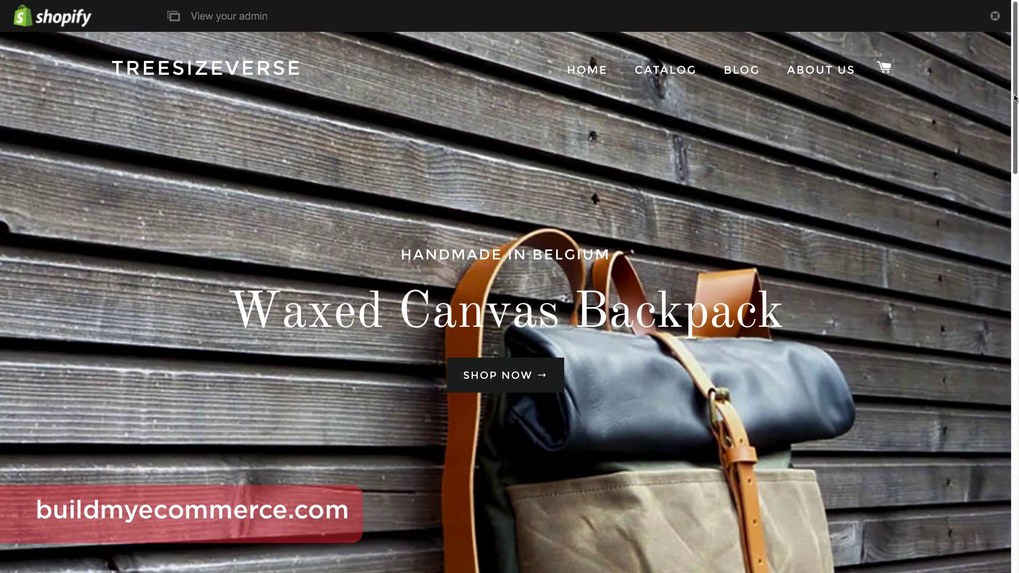
{"action": "left_click_drag", "start_coordinate": [1015, 98], "coordinate": [1017, 365]}
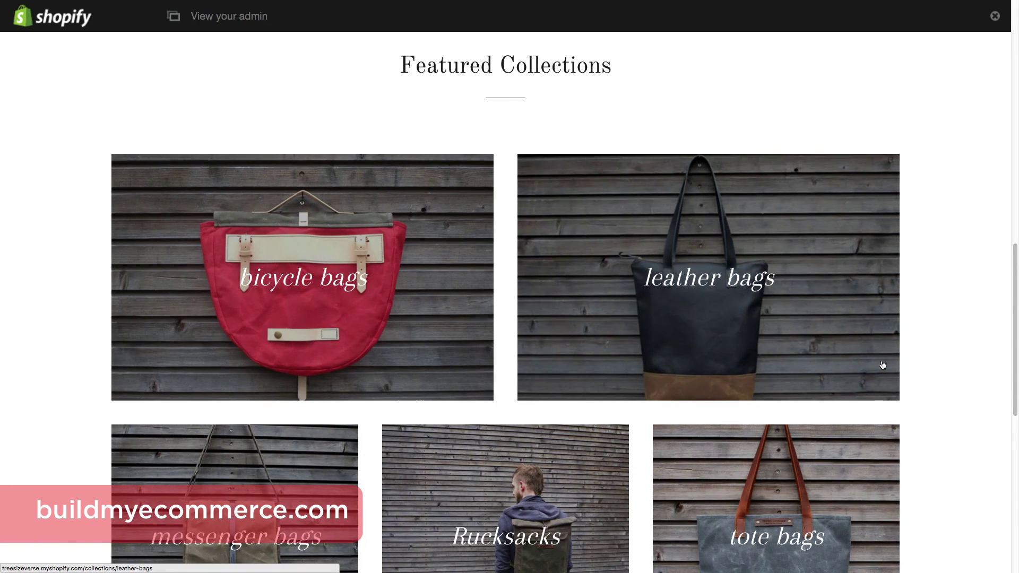
{"action": "left_click", "coordinate": [883, 365]}
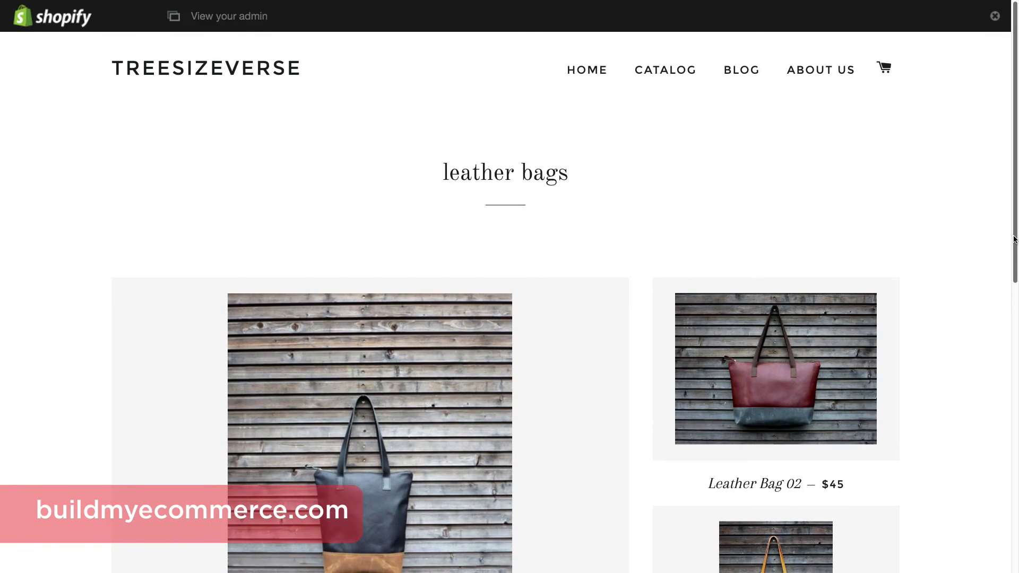
{"action": "left_click_drag", "start_coordinate": [1014, 240], "coordinate": [1017, 331]}
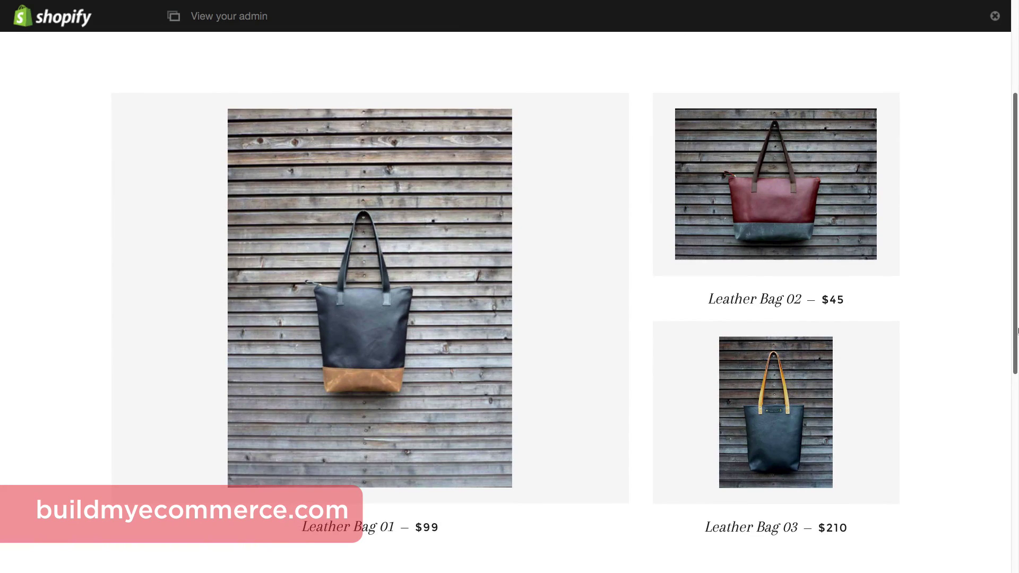
{"action": "left_click", "coordinate": [851, 226]}
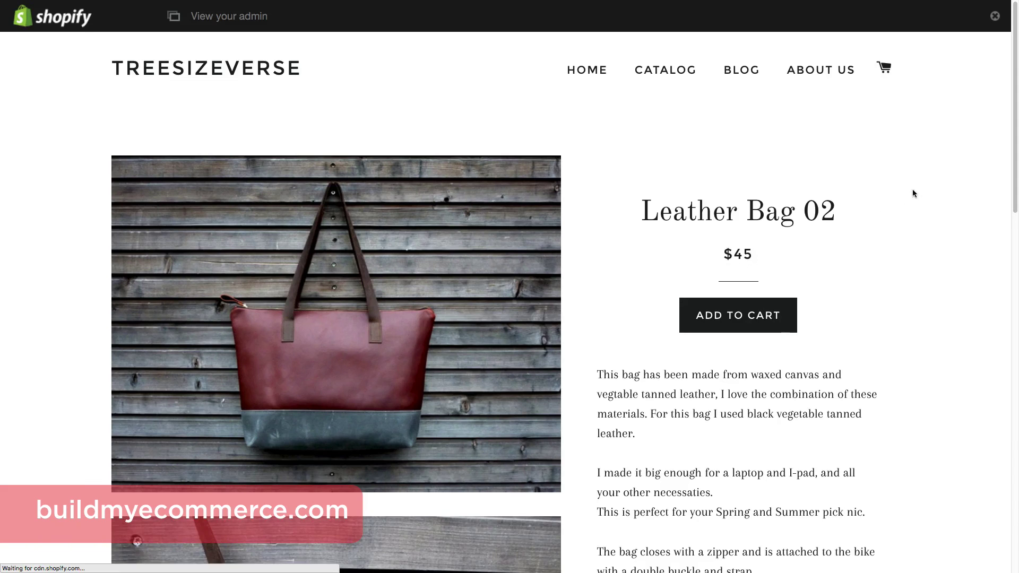
{"action": "left_click_drag", "start_coordinate": [1015, 150], "coordinate": [1001, 125]}
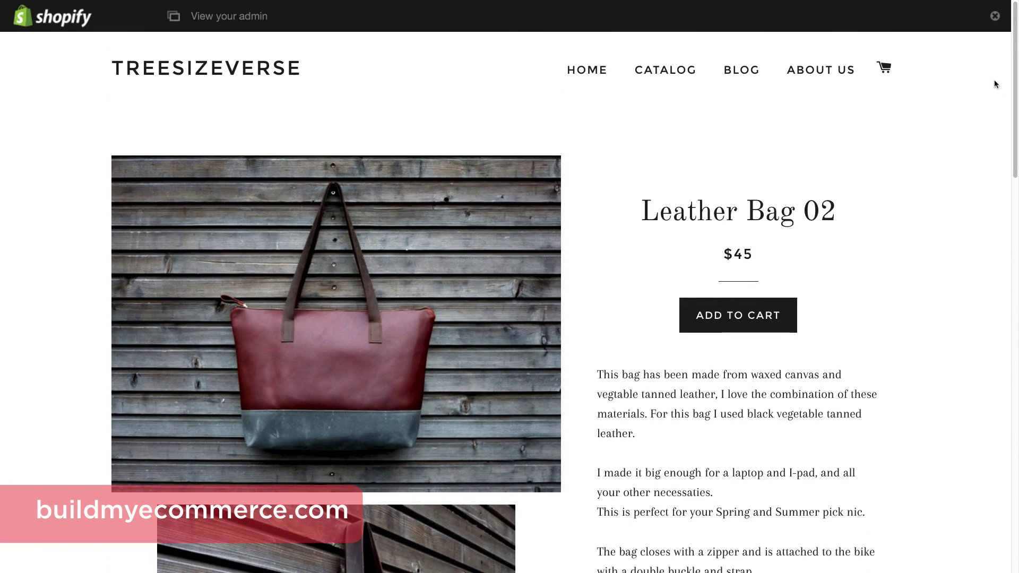
Return to the storefront home page and cycle through the second and third hero slides.
{"action": "left_click", "coordinate": [592, 79]}
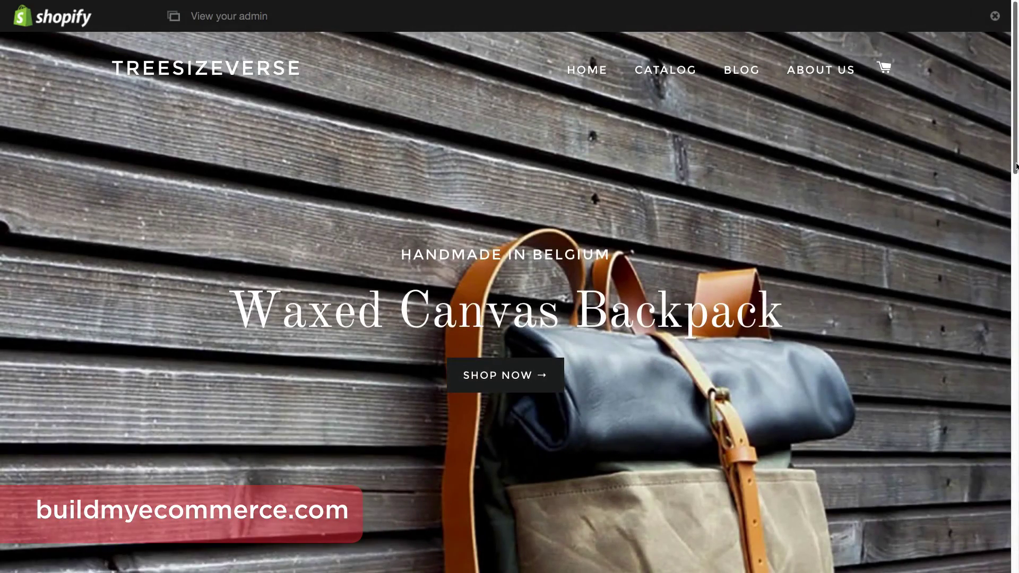
{"action": "scroll", "coordinate": [1016, 167], "scroll_direction": "down", "scroll_amount": 2}
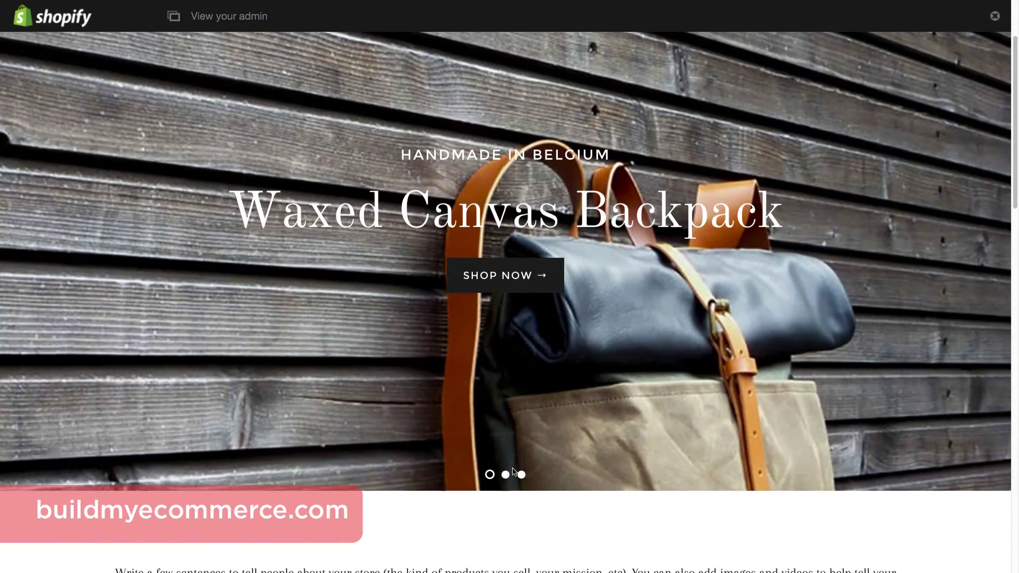
{"action": "left_click", "coordinate": [505, 475]}
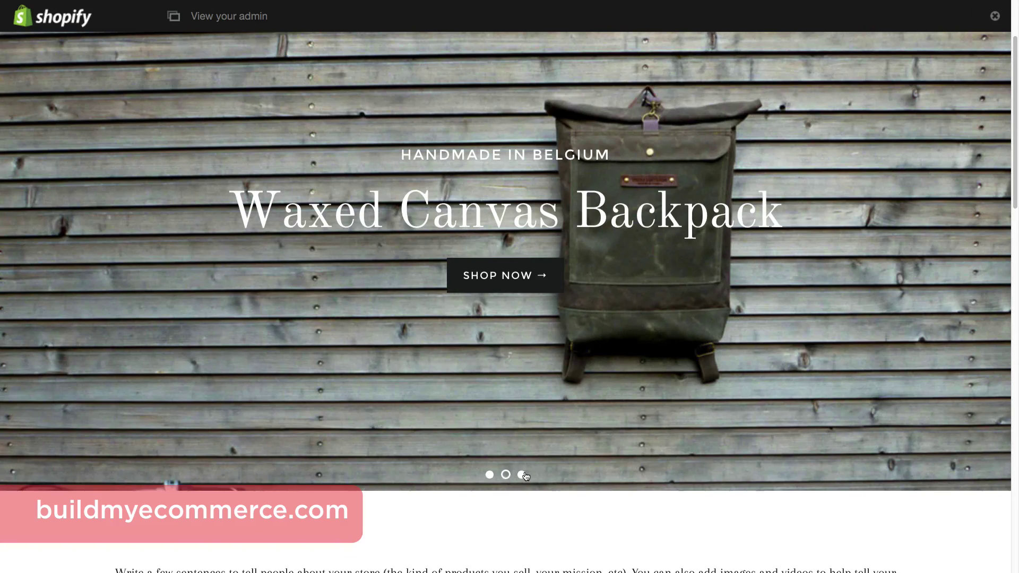
{"action": "left_click", "coordinate": [522, 474]}
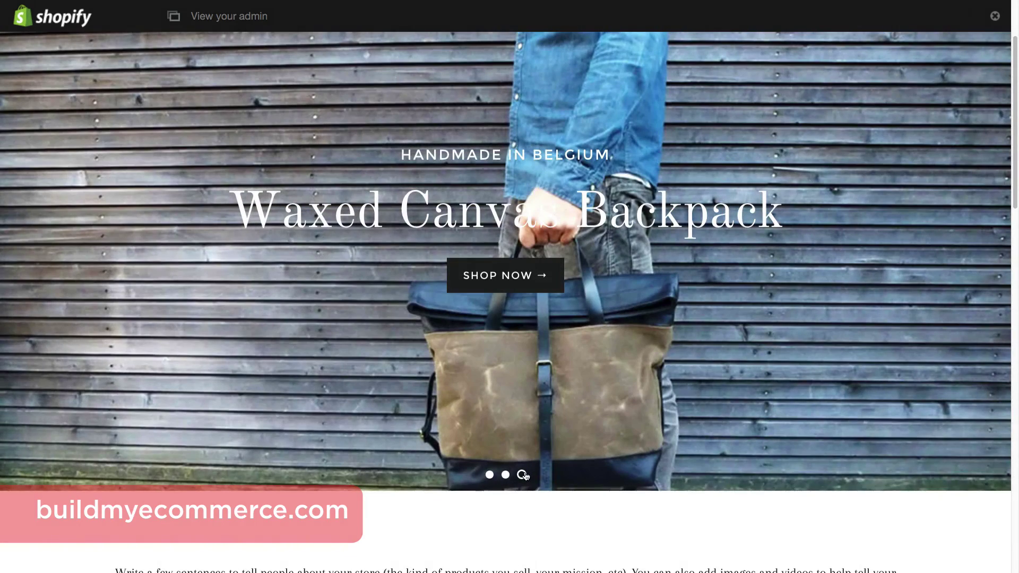
{"action": "scroll", "coordinate": [1017, 262], "scroll_direction": "down", "scroll_amount": 4}
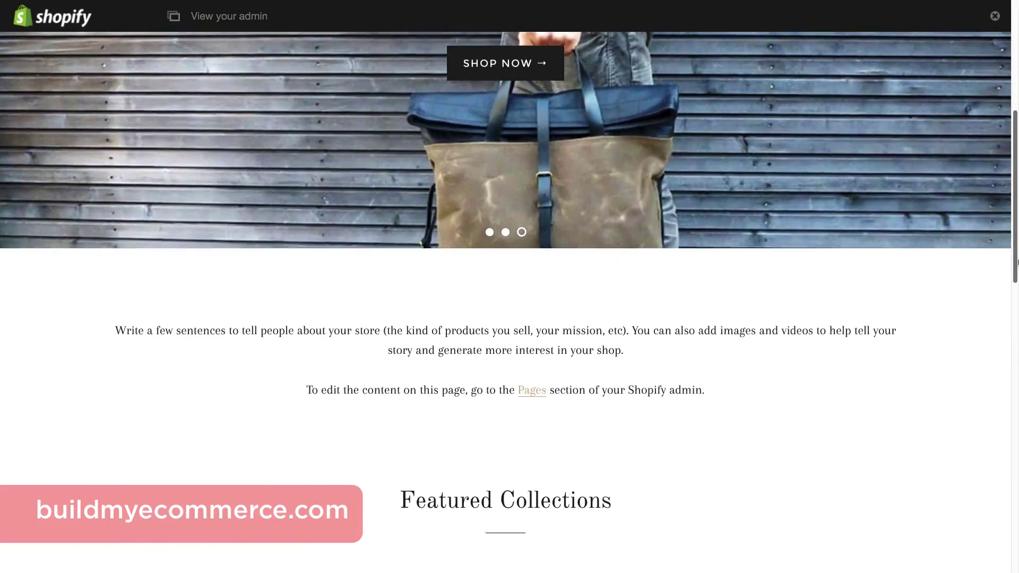
{"action": "left_click_drag", "start_coordinate": [1017, 262], "coordinate": [1016, 264]}
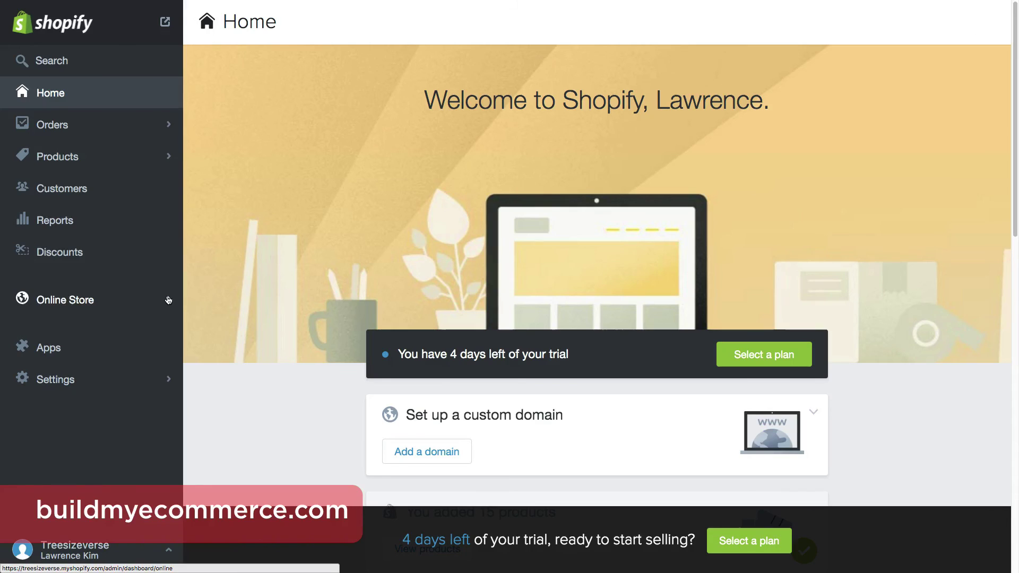
Replace the Frontpage placeholder with the 'WELCOME to Treesizeverse' text, save, and view the live homepage.
{"action": "left_click", "coordinate": [168, 301]}
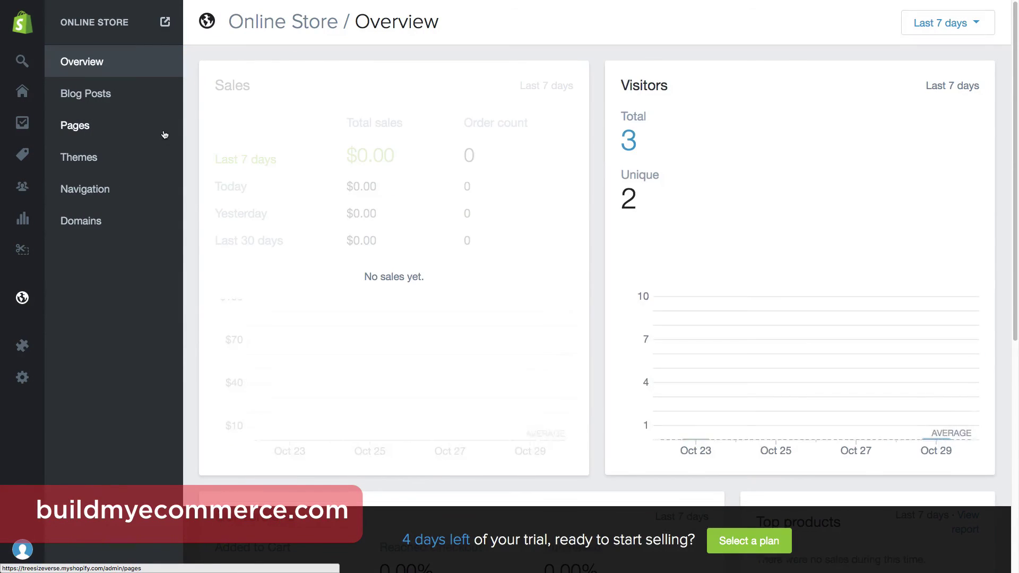
{"action": "left_click", "coordinate": [164, 135]}
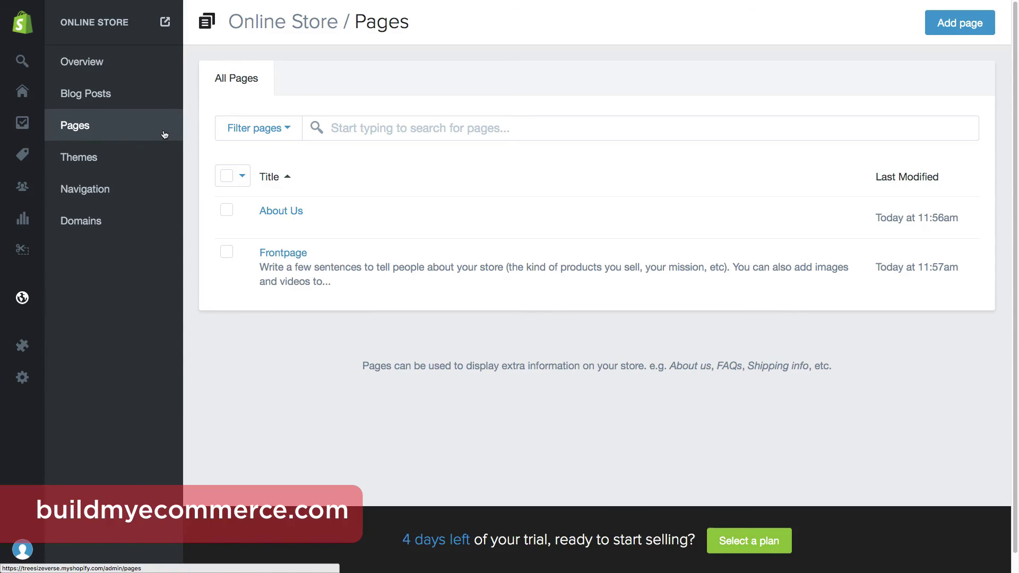
{"action": "left_click", "coordinate": [298, 258]}
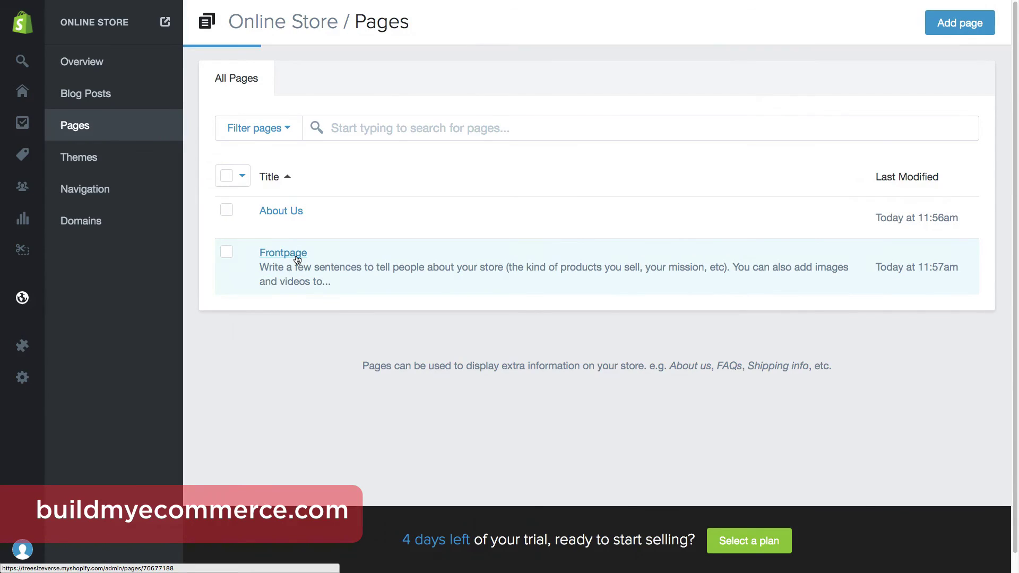
{"action": "key", "text": "ctrl+a"}
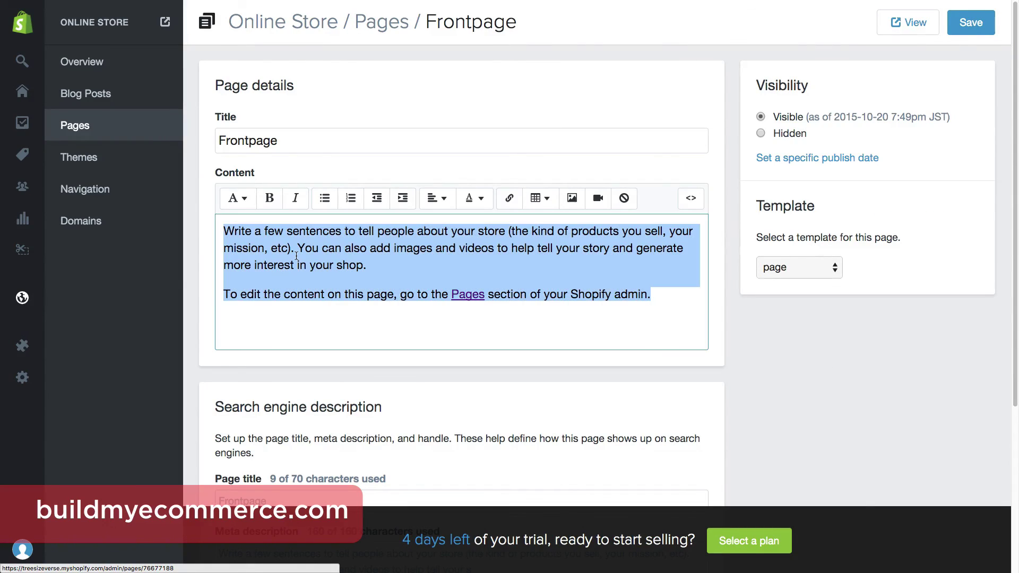
{"action": "type", "text": "WELCOME to Treesizeverse,Handmade in Belgium in my home studio. Thank you for stopping by, all items in my shop are made to order. I will be adding new items regularly. Treesizeverse will have a very busy calendre for 2015, so check and follow us on facebook and twitter for all the latest news."}
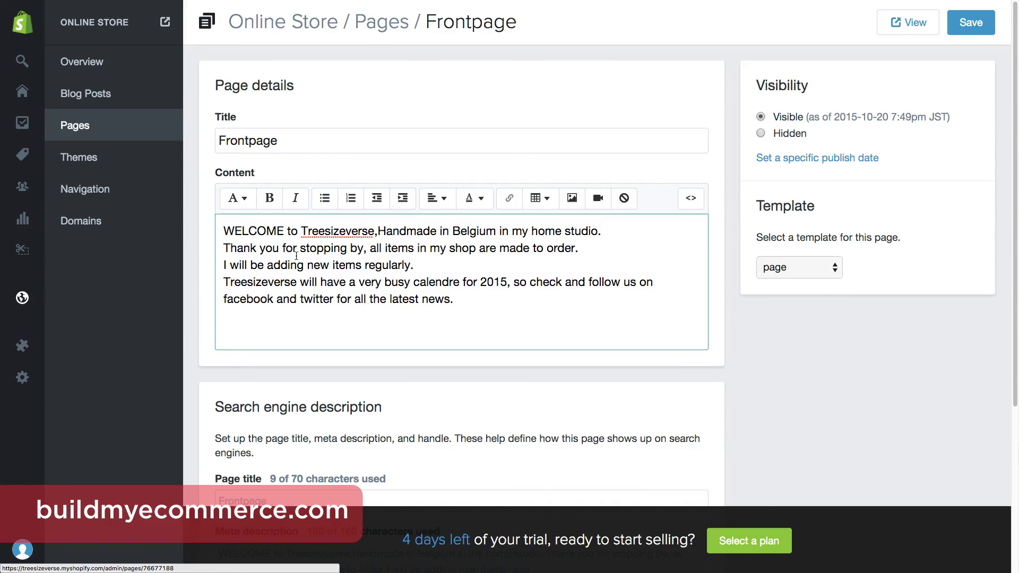
{"action": "left_click", "coordinate": [970, 22]}
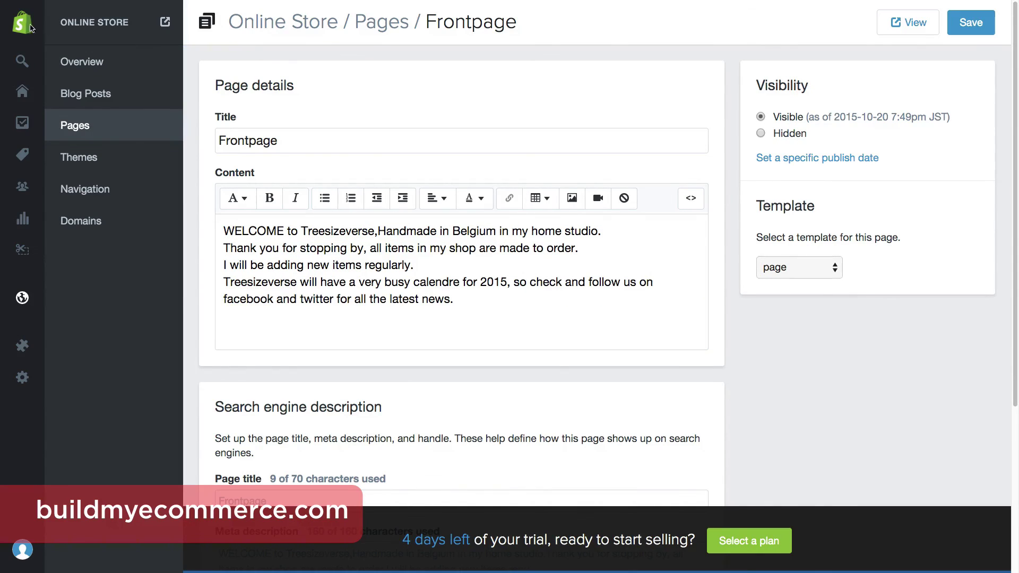
{"action": "left_click", "coordinate": [177, 19]}
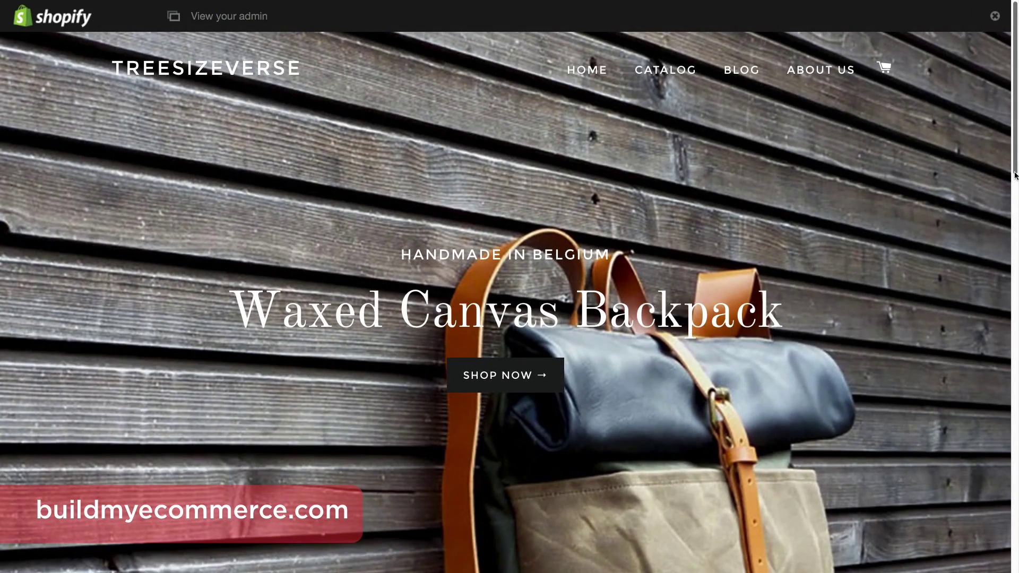
{"action": "left_click_drag", "start_coordinate": [1015, 176], "coordinate": [1017, 305]}
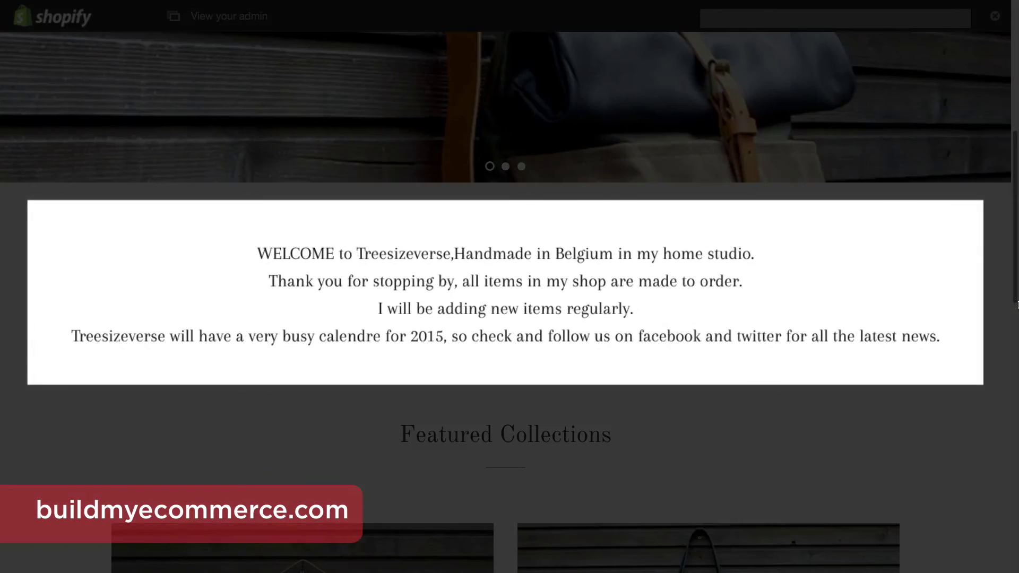